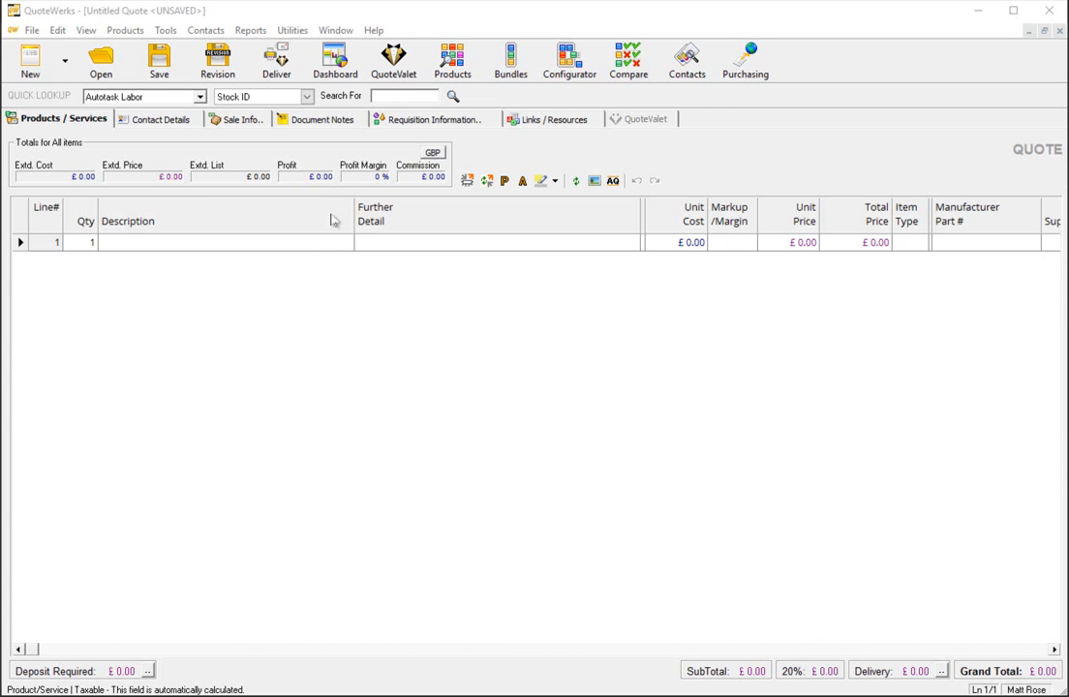
Create a new quote from the "QuoteValet Test - Surface Pro 4" template
left_click(33, 30)
left_click(39, 48)
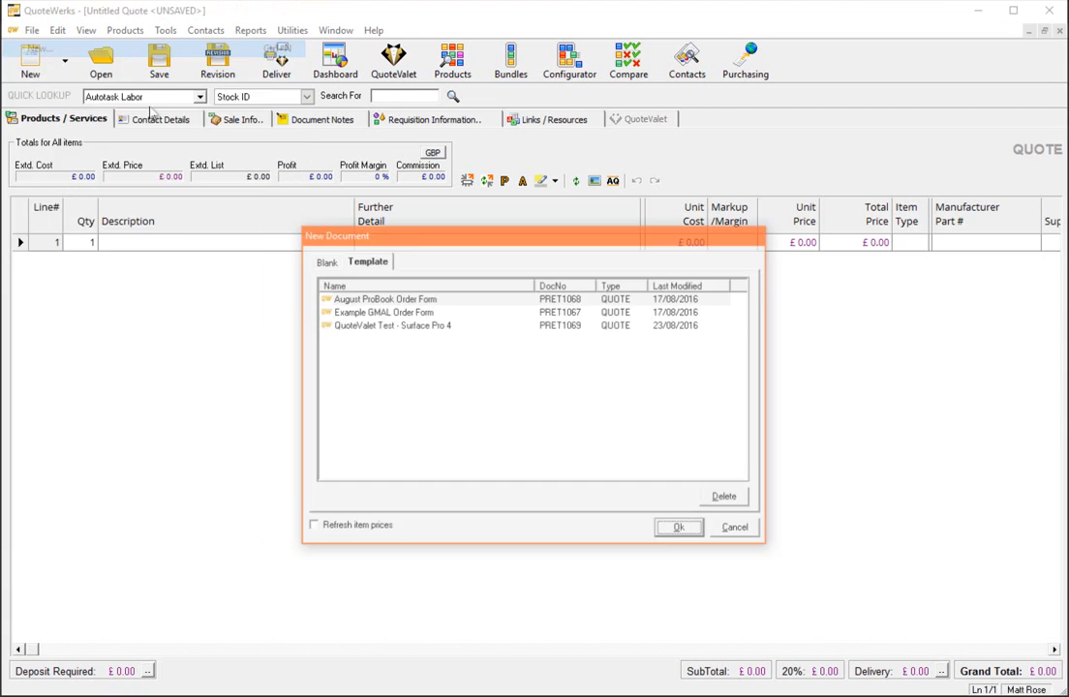
double_click(438, 327)
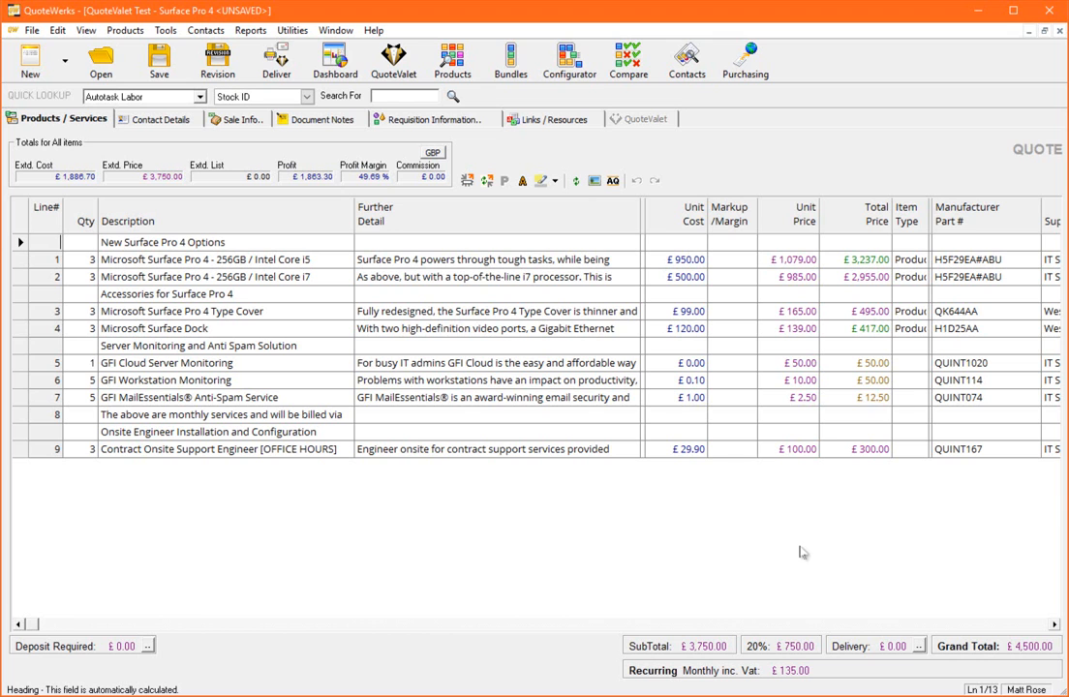
Check the option status of the Core i5 and Core i7 Surface Pro 4 lines and the Type Cover line
left_click(316, 237)
left_click(310, 256)
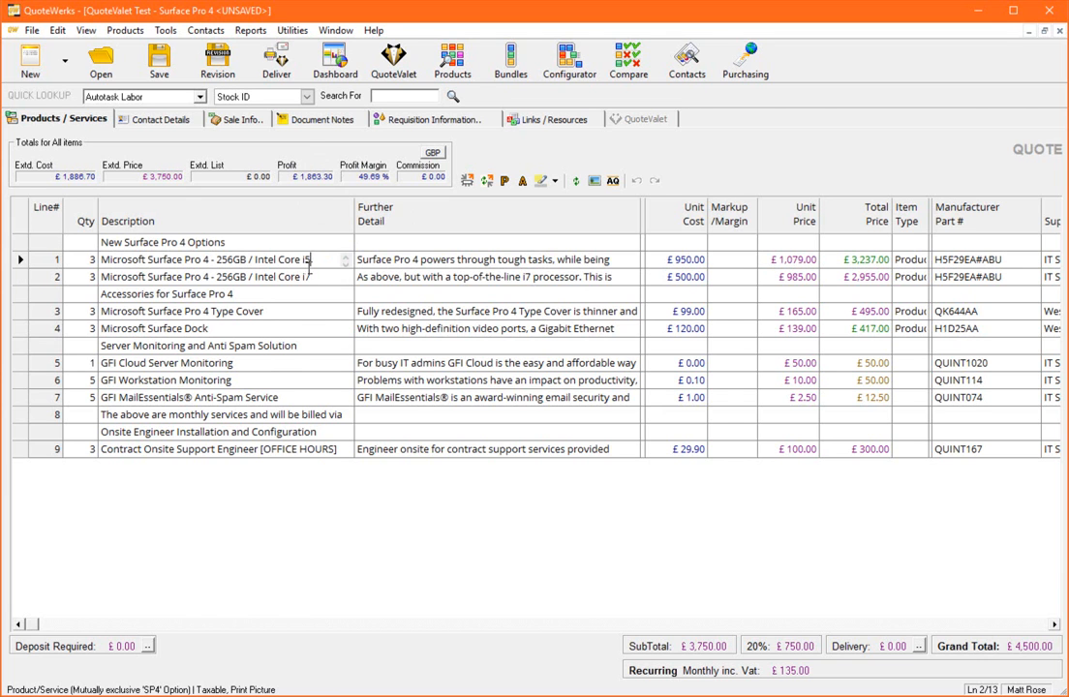
key("Down")
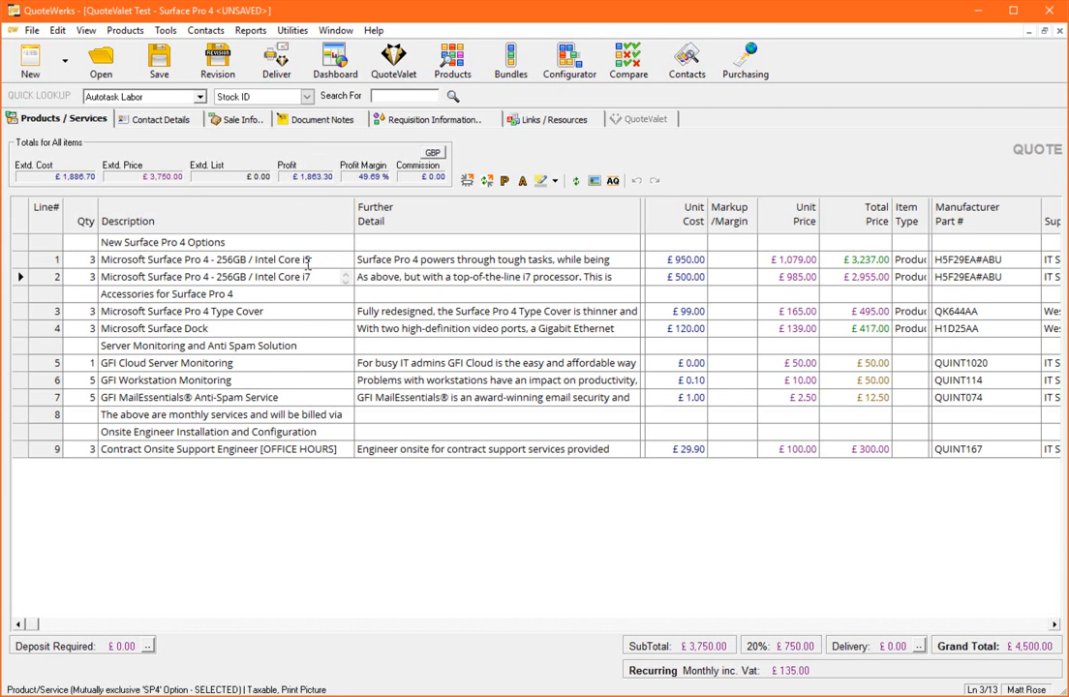
left_click(282, 303)
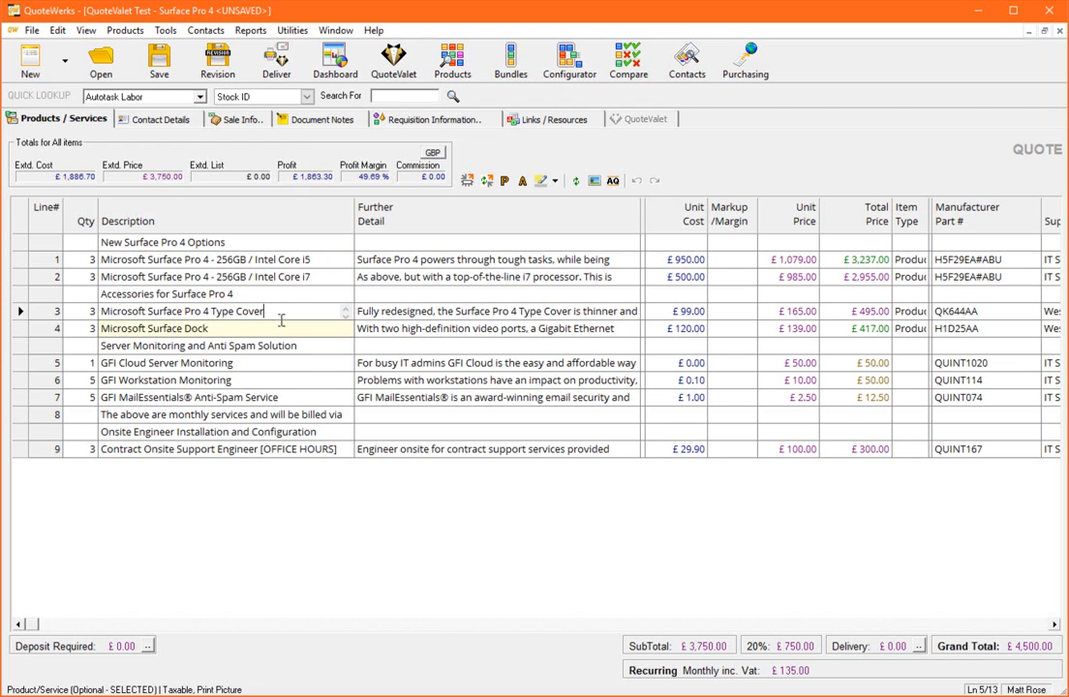
Look up "able" by account name in Autotask and use the first ABLE Manufacturing HQ contact for the client, site and billing addresses
left_click(157, 118)
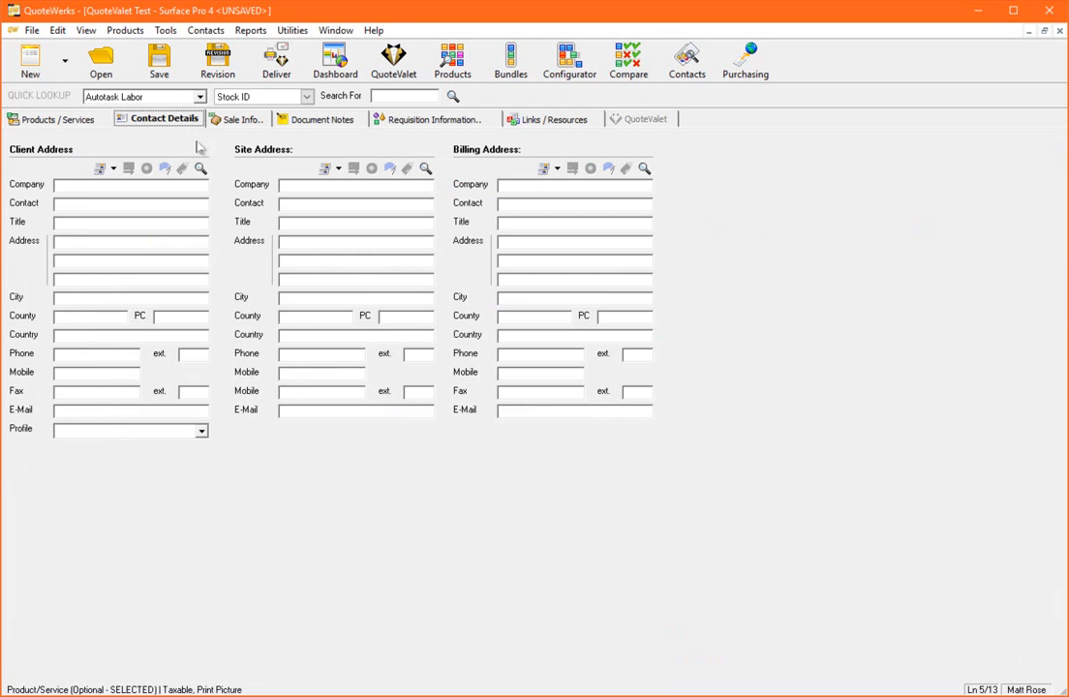
left_click(201, 169)
type("abl")
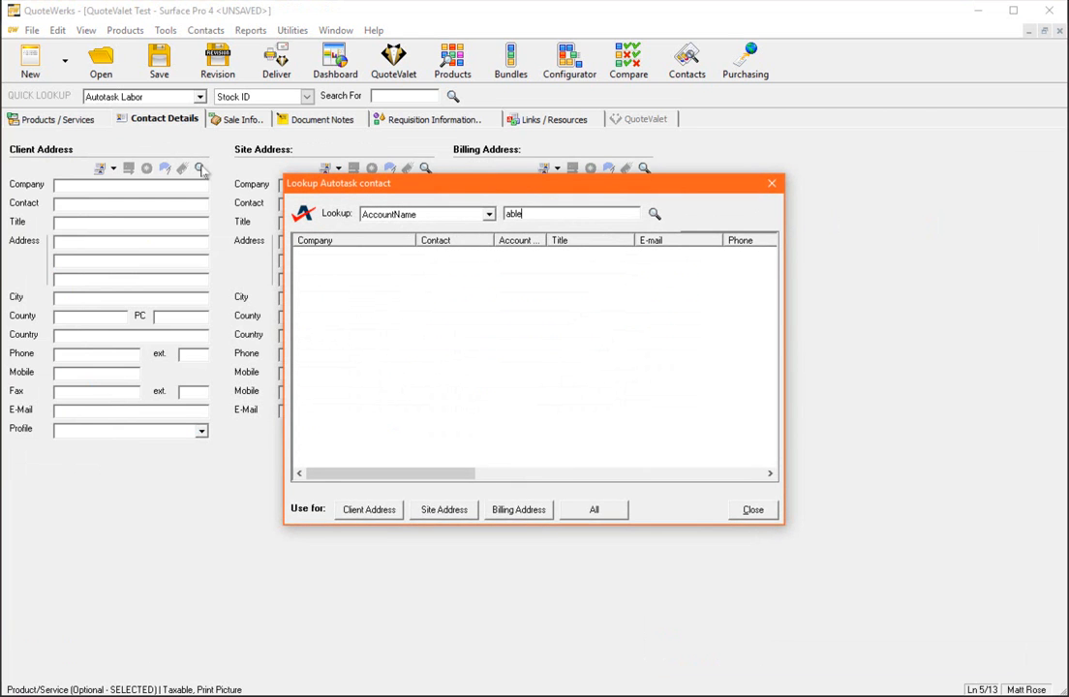
type("e")
key("Return")
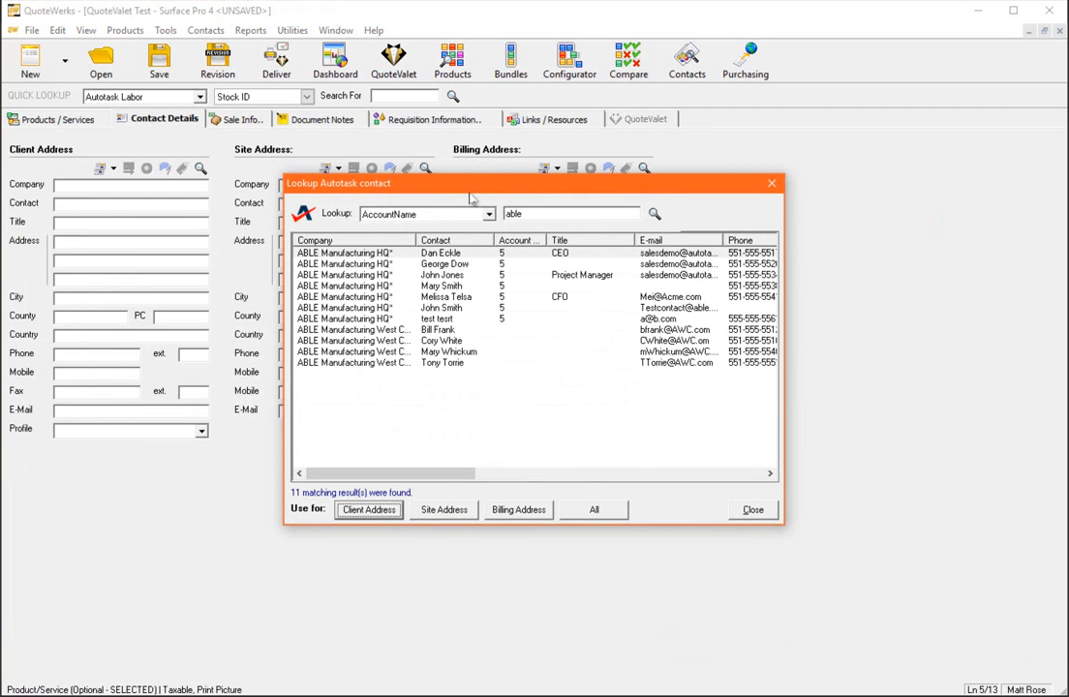
left_click(596, 509)
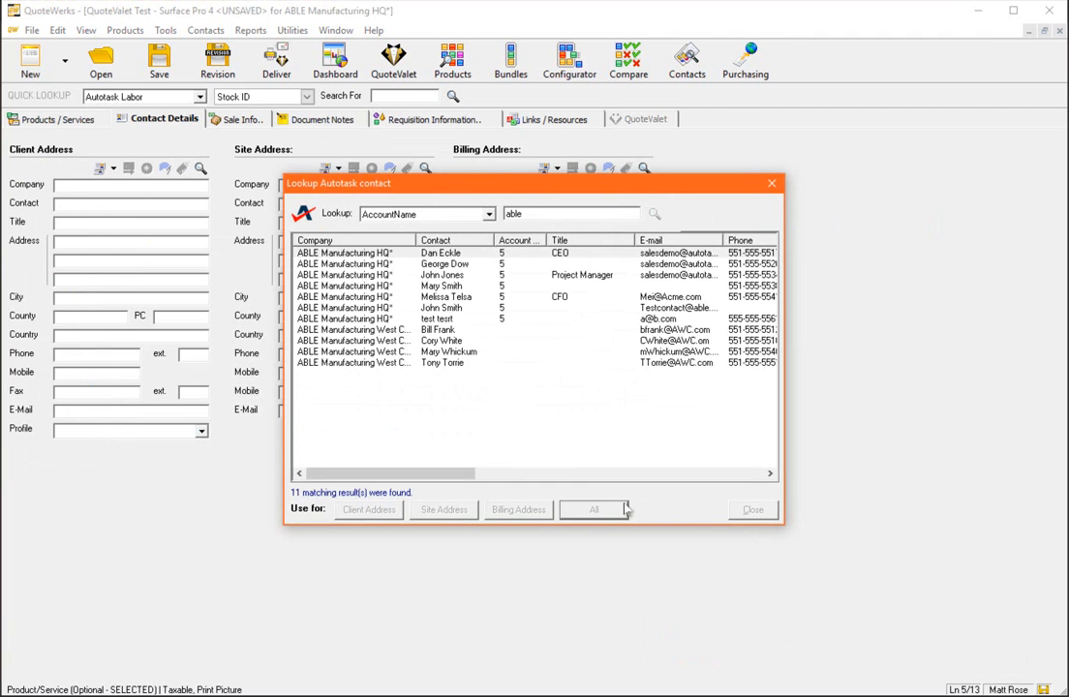
left_click(752, 510)
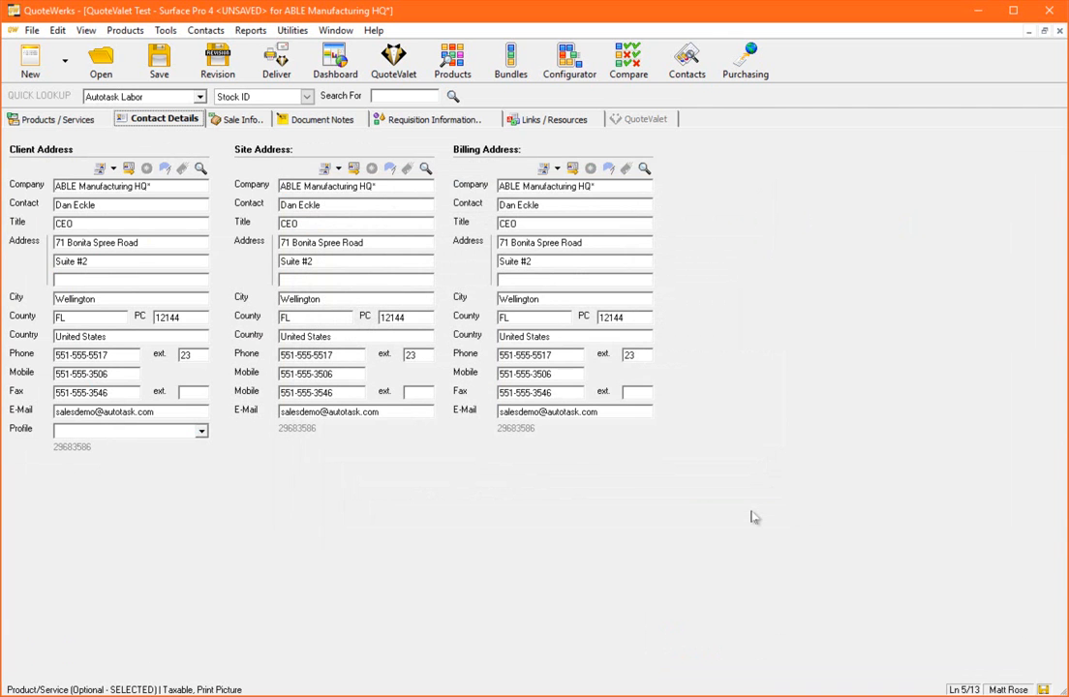
Save the quote with status "2. Quote Sent" and with creation of the Autotask linked document and Autotask quote enabled
left_click(158, 66)
left_click(510, 427)
left_click(509, 417)
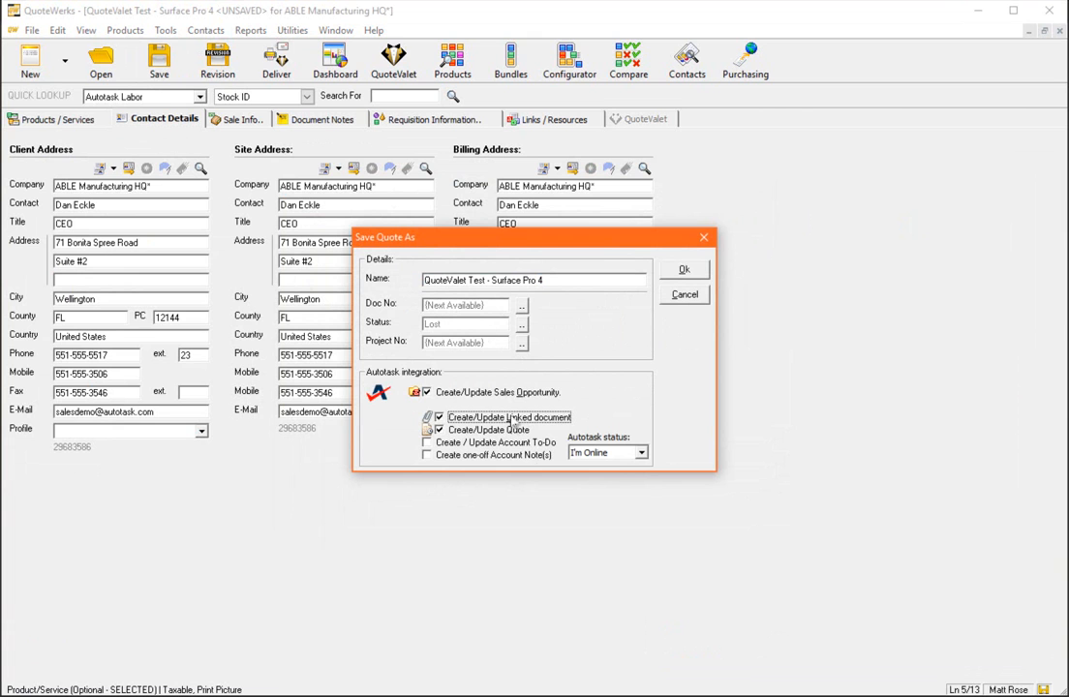
left_click(521, 324)
left_click(472, 295)
double_click(477, 283)
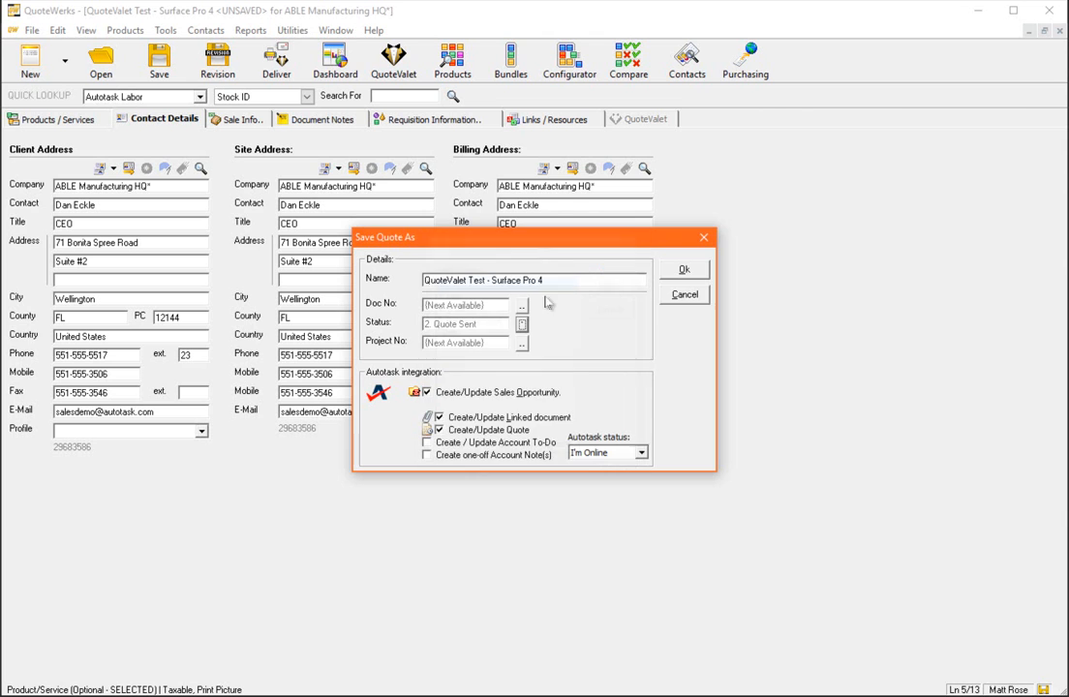
left_click(685, 272)
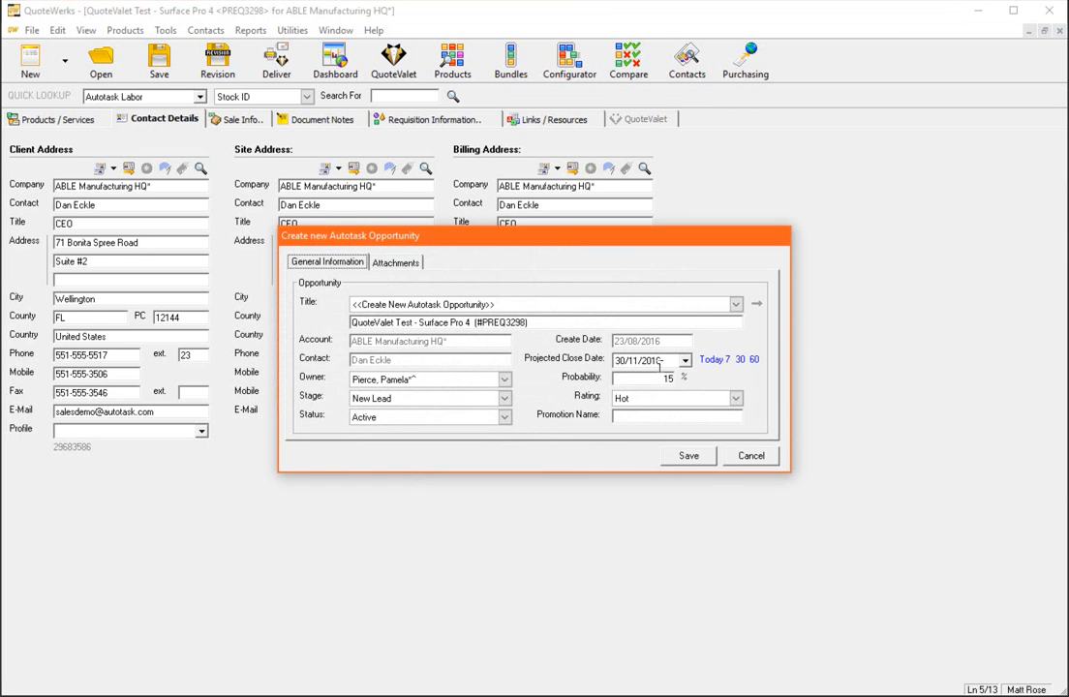
Save a new Autotask opportunity with a probability of 25% and its accompanying Autotask quote
left_click_drag(651, 376, 684, 376)
type("25")
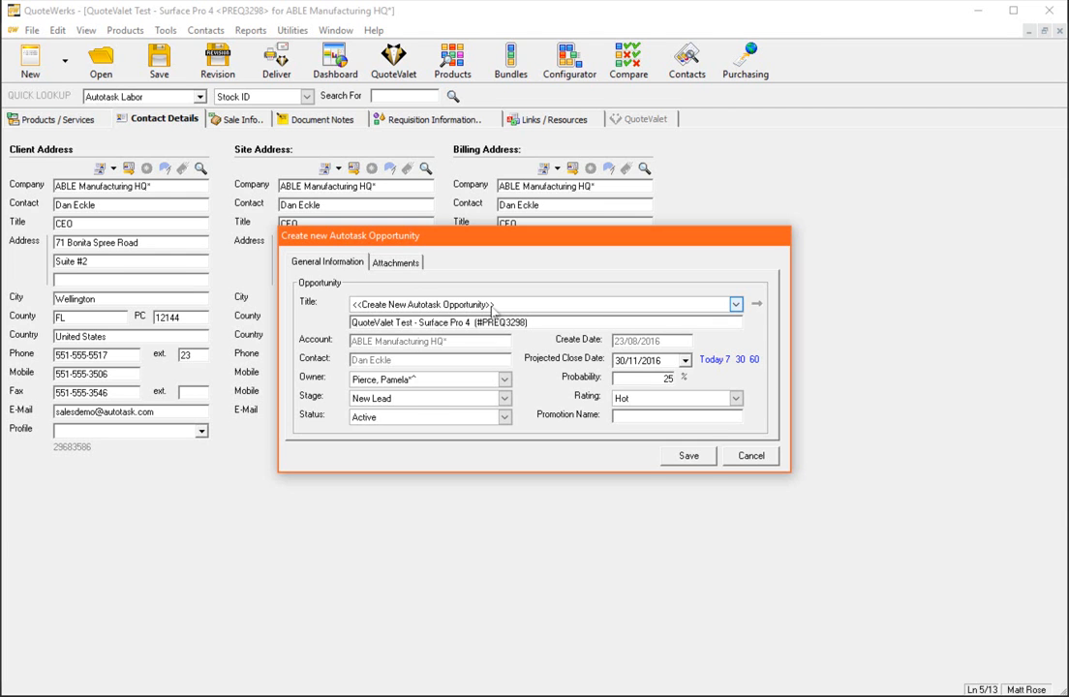
left_click(687, 457)
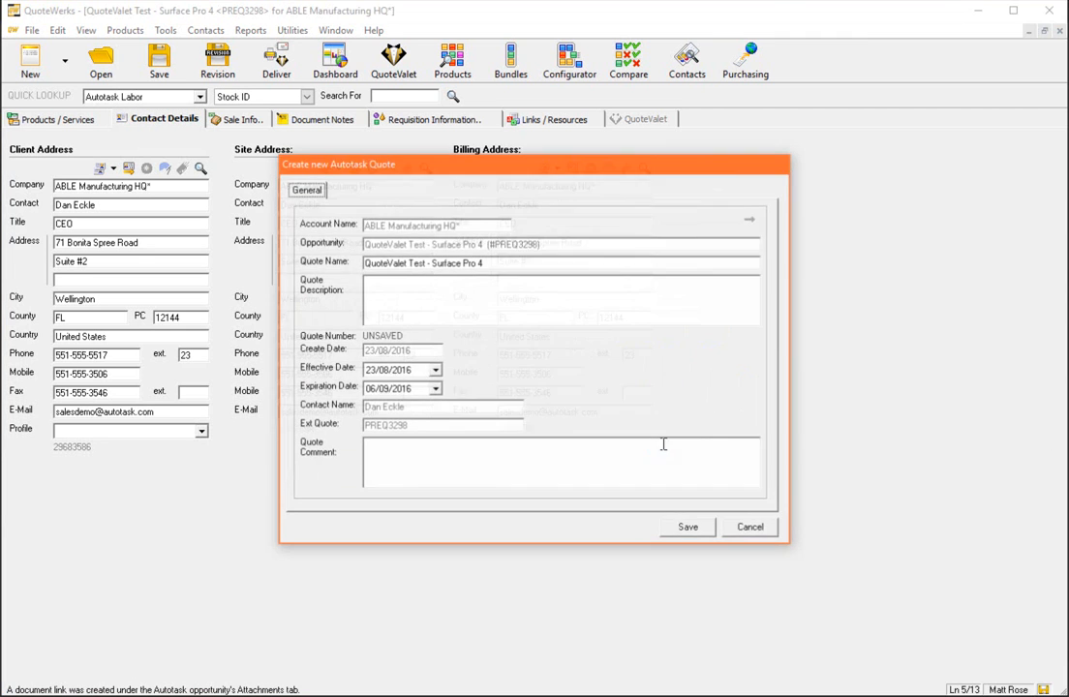
left_click(688, 527)
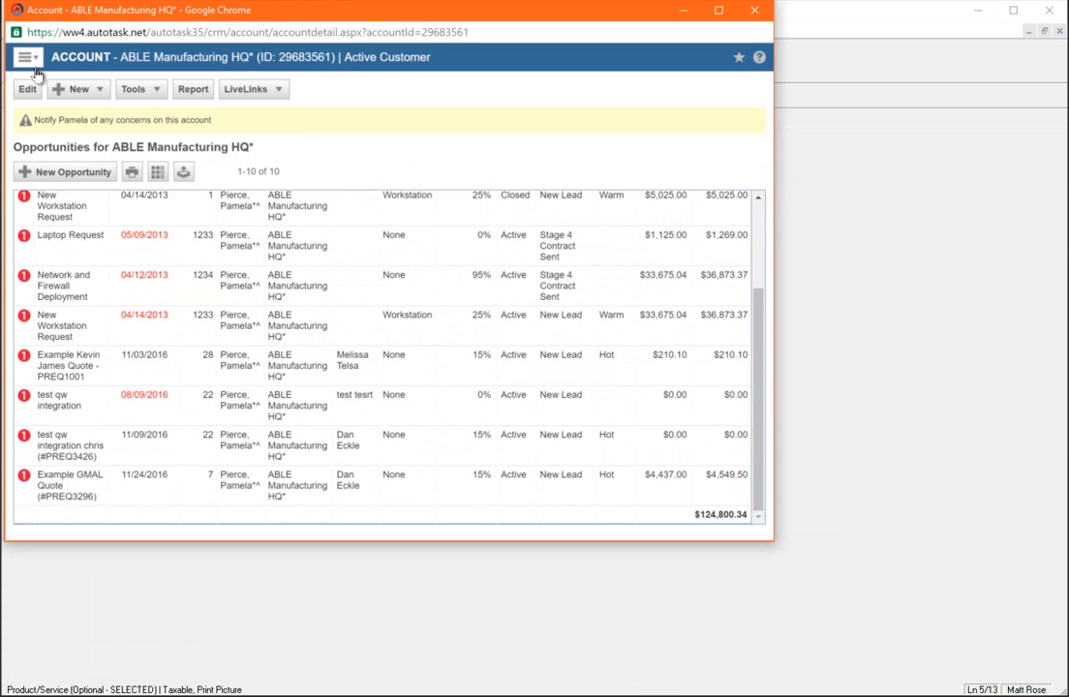
In Autotask in Chrome, examine the new Surface Pro 4 opportunity and its quote items under ABLE Manufacturing HQ, and close both windows
left_click(27, 56)
left_click(52, 147)
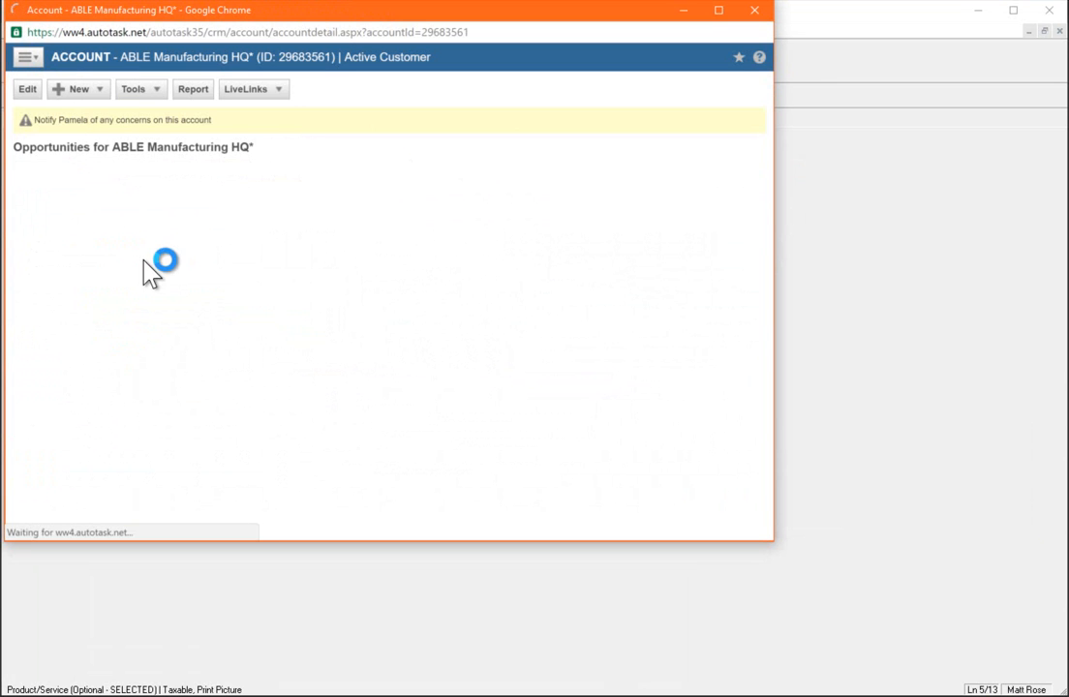
scroll(136, 316, "down", 3)
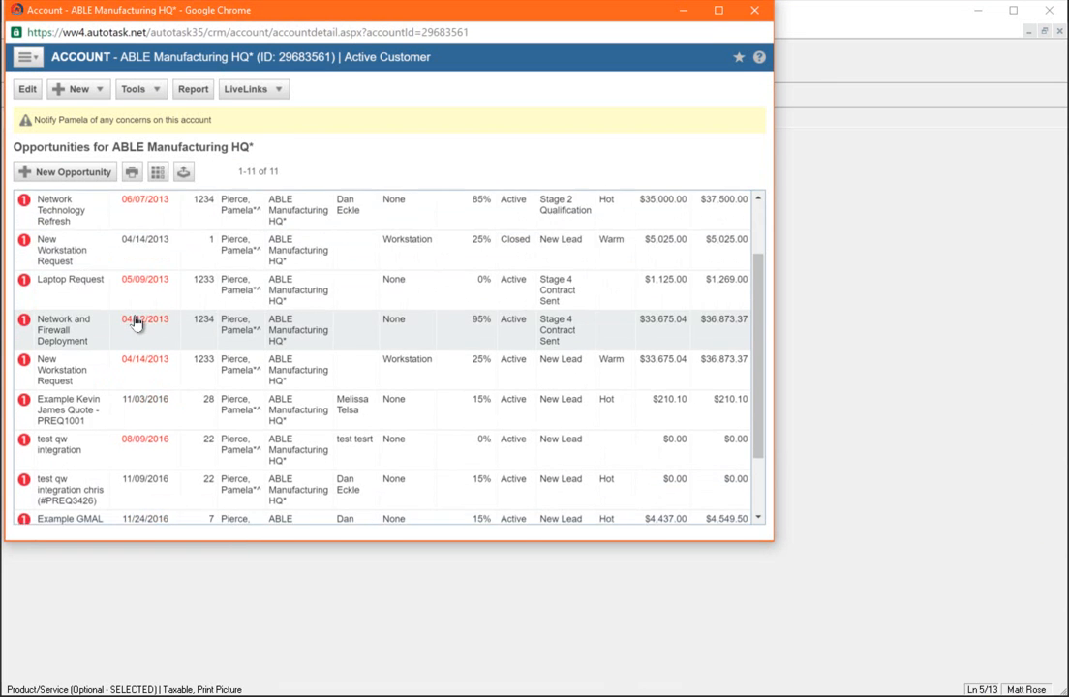
left_click(91, 490)
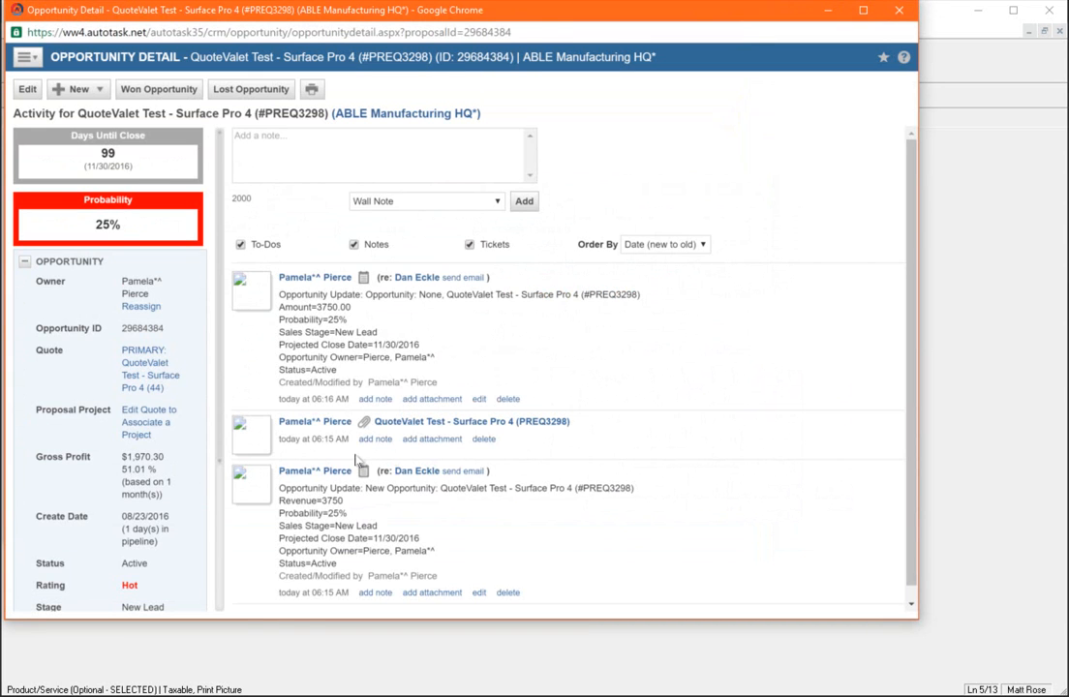
left_click(148, 374)
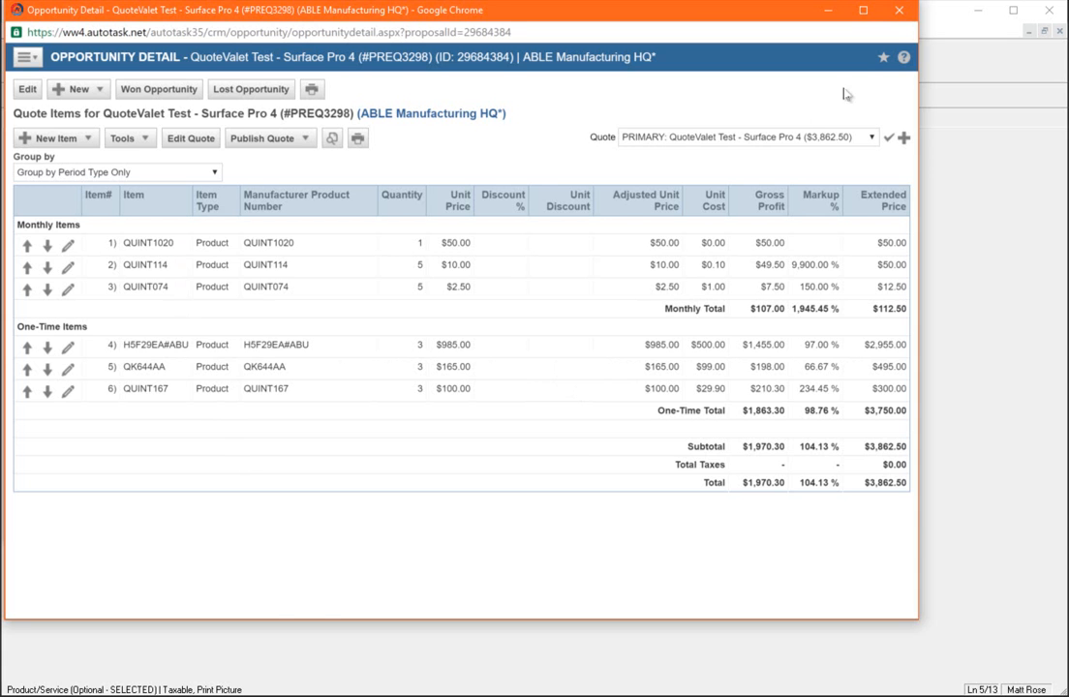
left_click(896, 11)
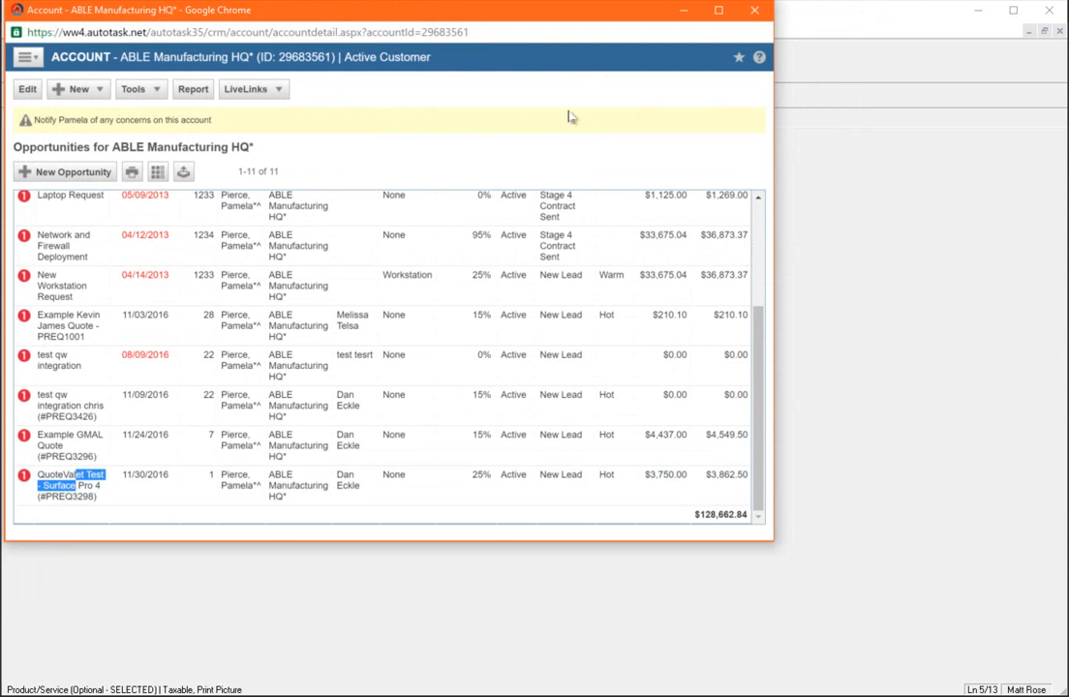
left_click(754, 12)
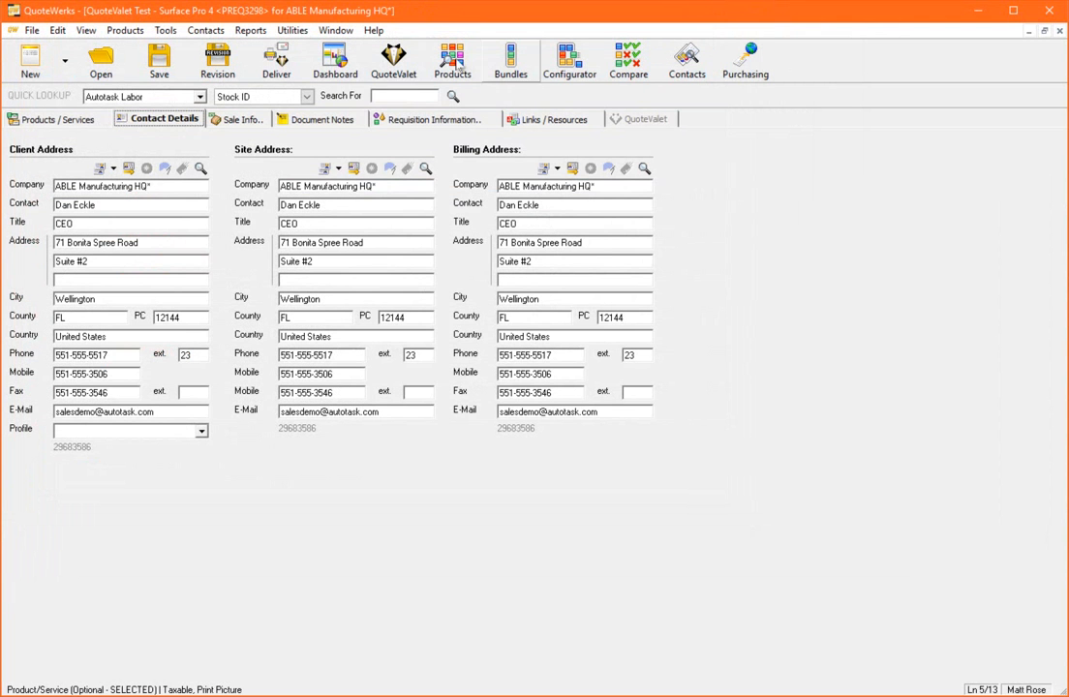
Upload the quote to QuoteValet using the "01. Standard Quote" layout and the *Prestige template
left_click(277, 66)
left_click(334, 414)
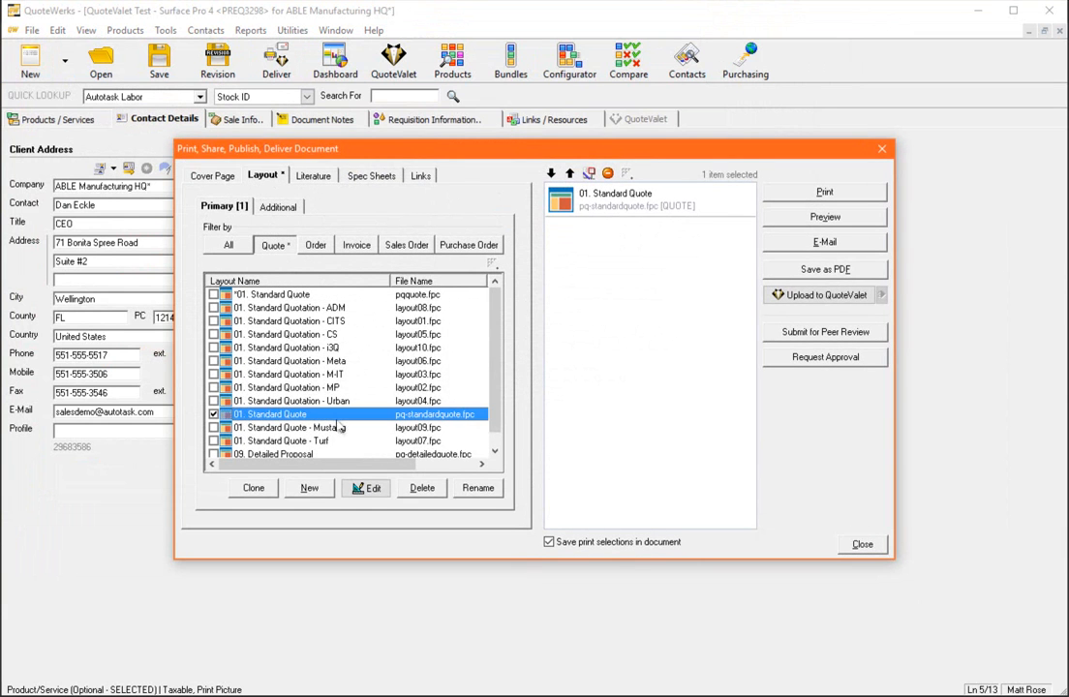
left_click(813, 294)
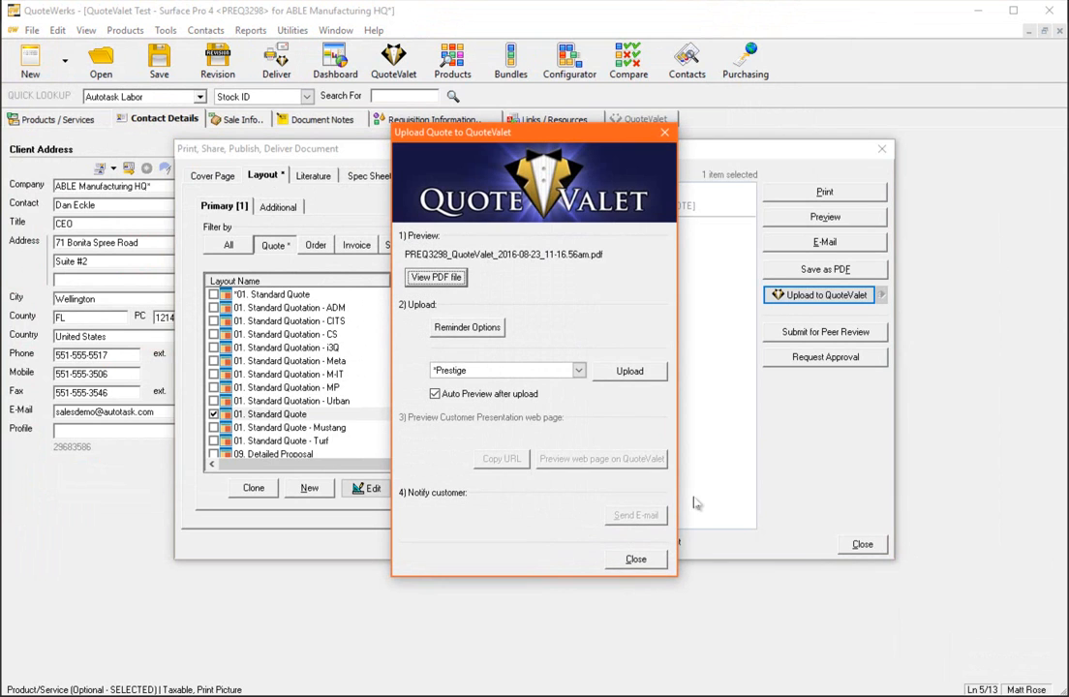
left_click(617, 373)
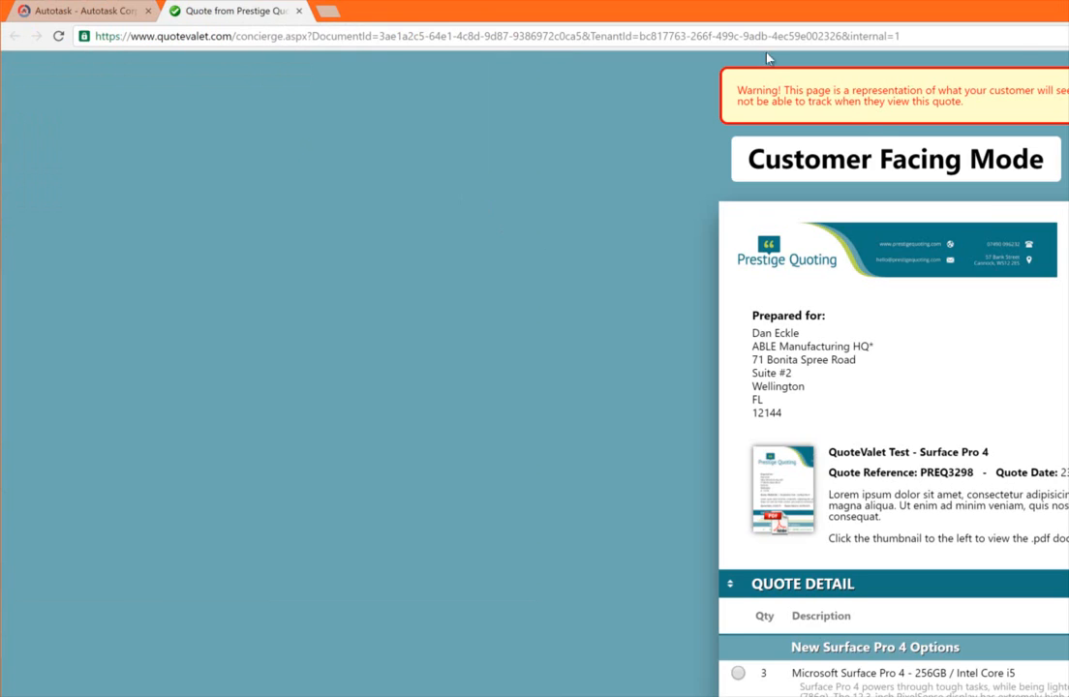
On the customer-facing quote page in Chrome, choose the Core i5 Surface Pro 4 option and include the Microsoft Surface Dock
left_click_drag(755, 12, 1, 2)
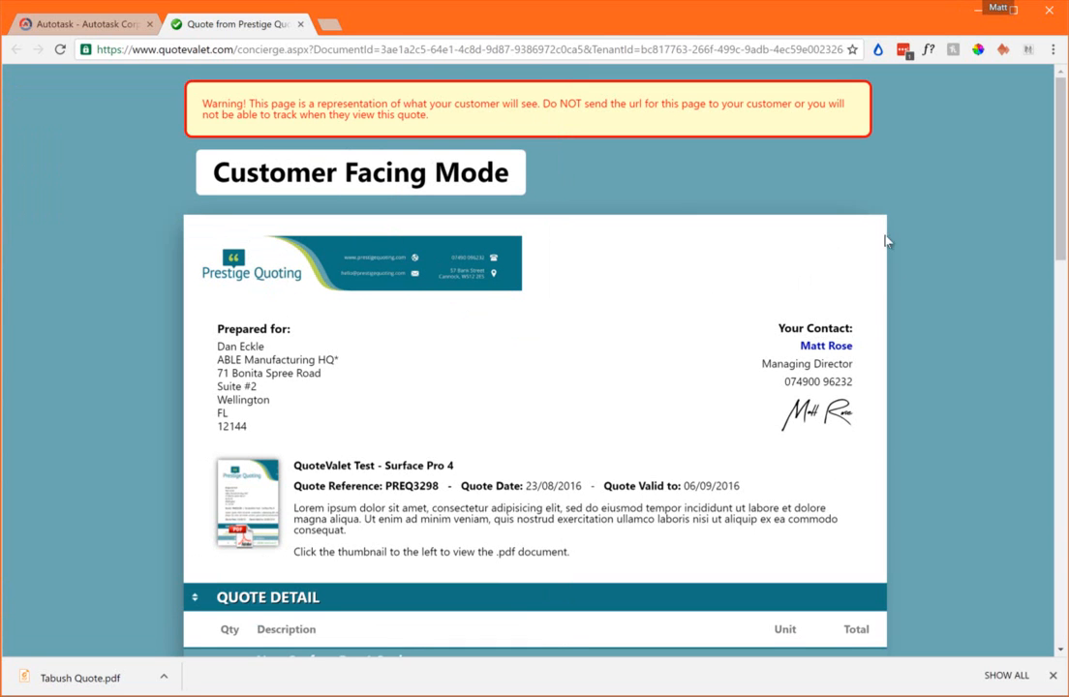
scroll(708, 329, "down", 5)
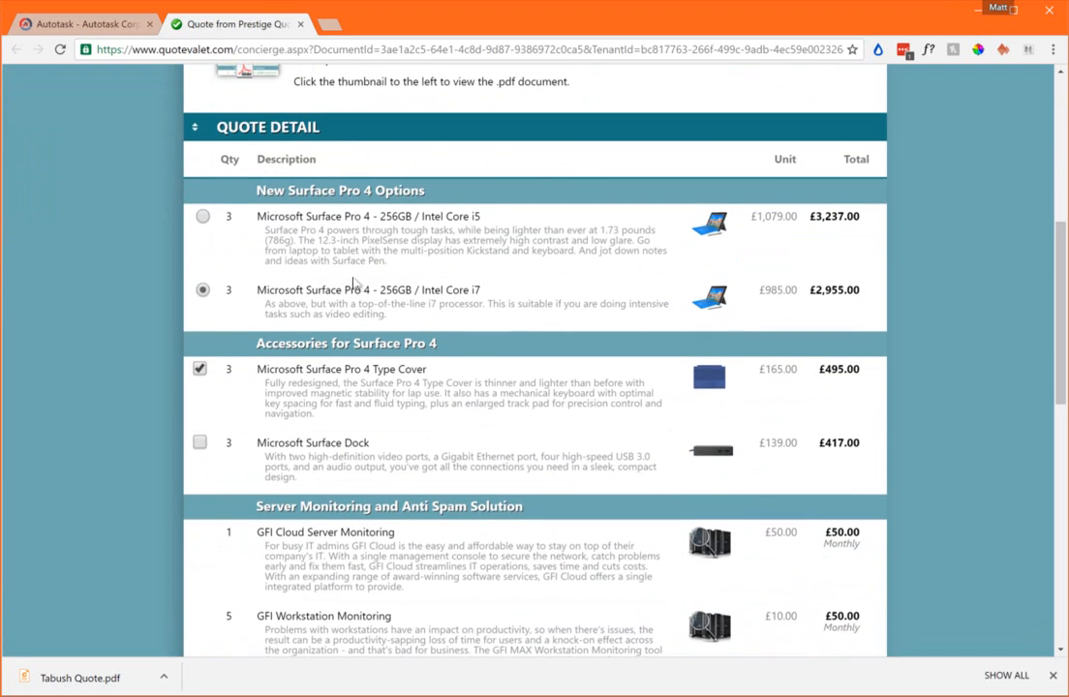
left_click(202, 216)
left_click(204, 291)
left_click(203, 216)
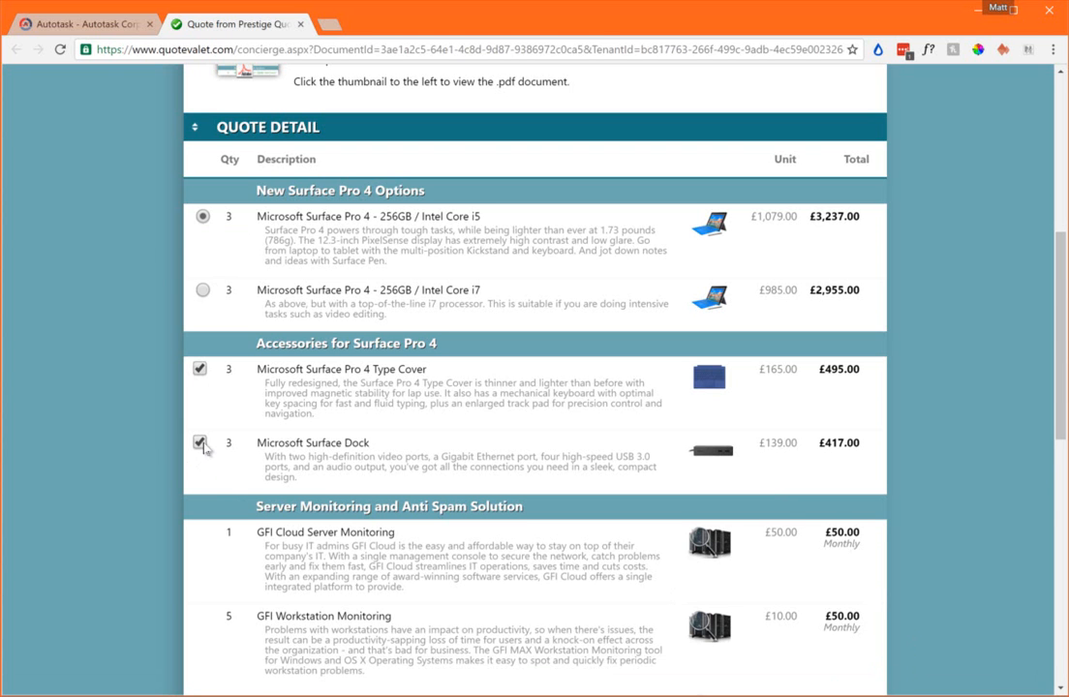
Tick the order authorisation statement in the quote acceptance section and activate the signer's name field
scroll(205, 446, "down", 5)
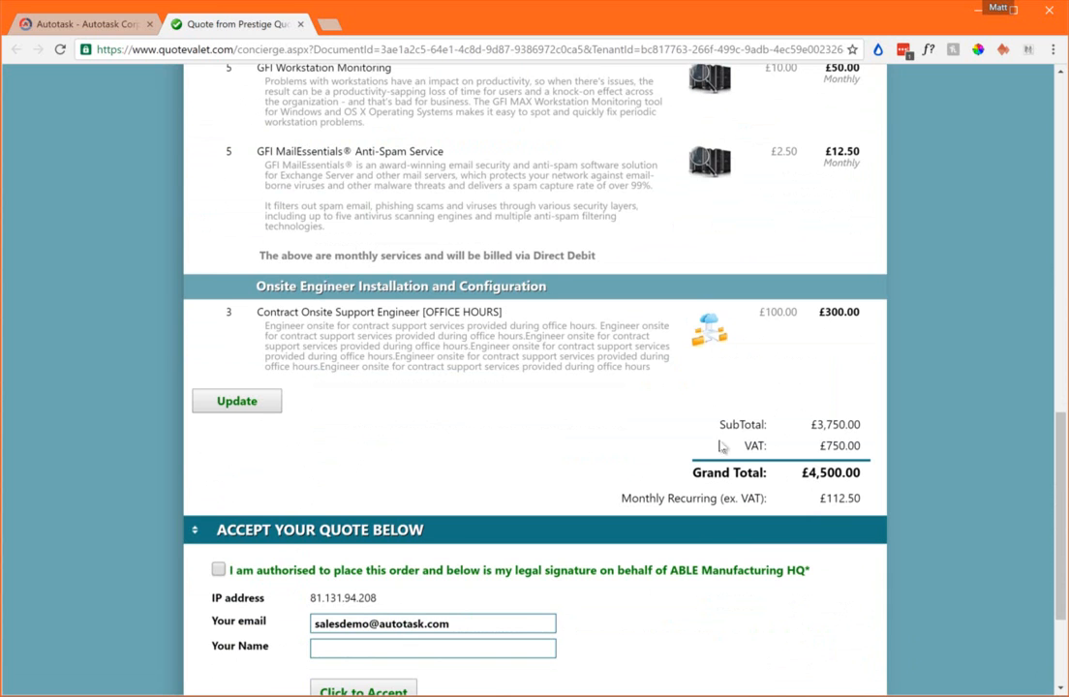
scroll(823, 480, "down", 2)
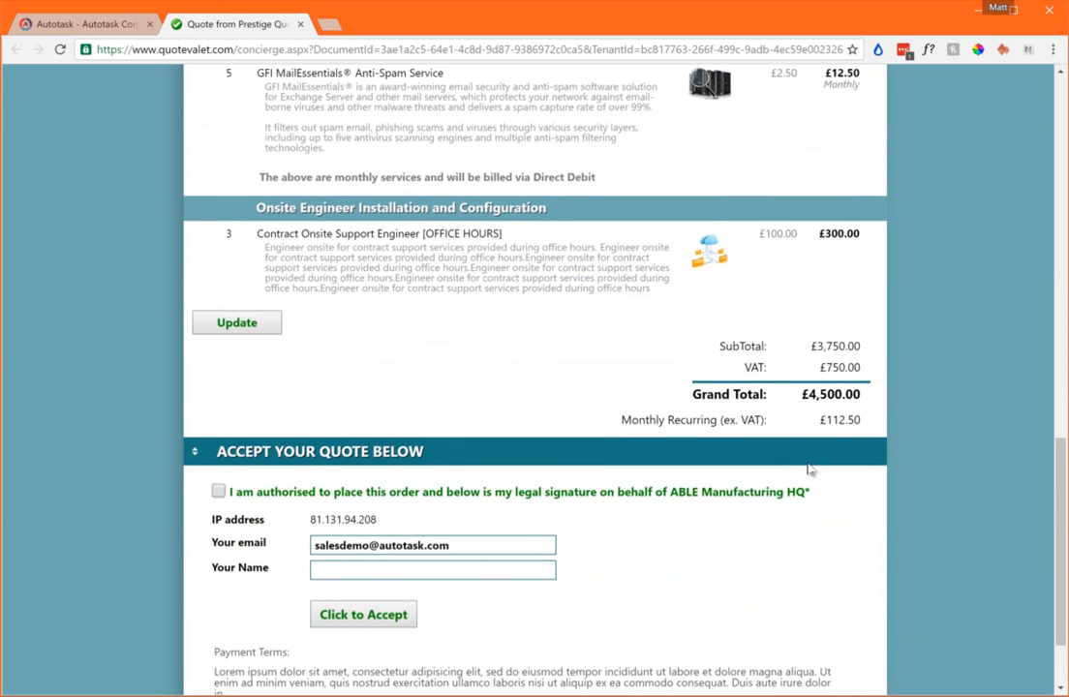
left_click(219, 412)
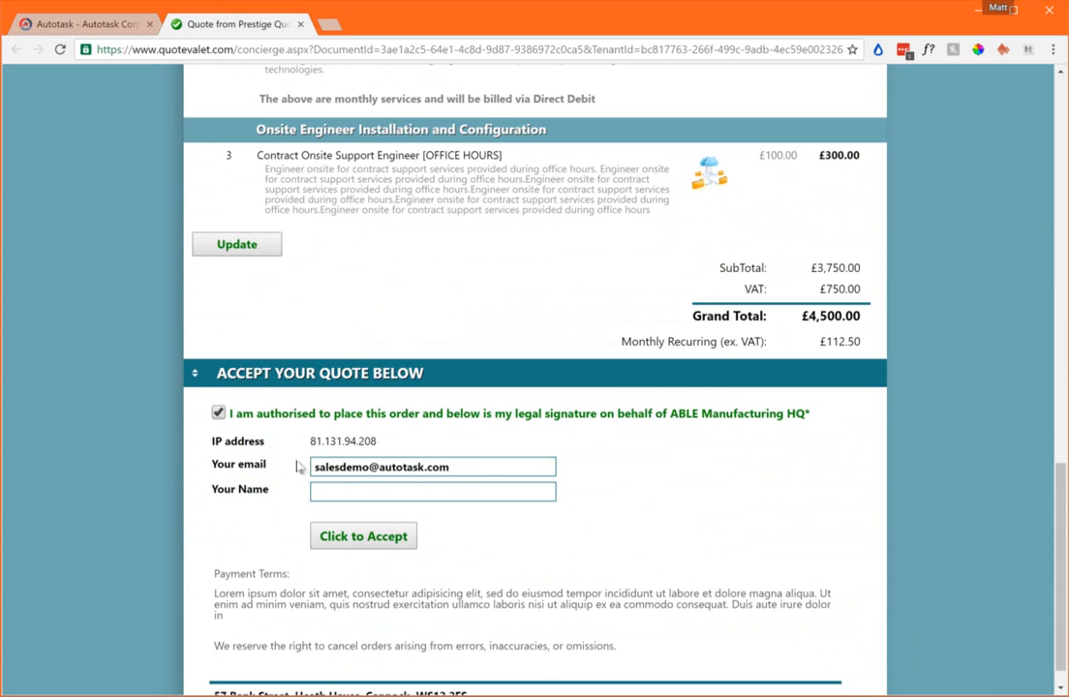
left_click(341, 487)
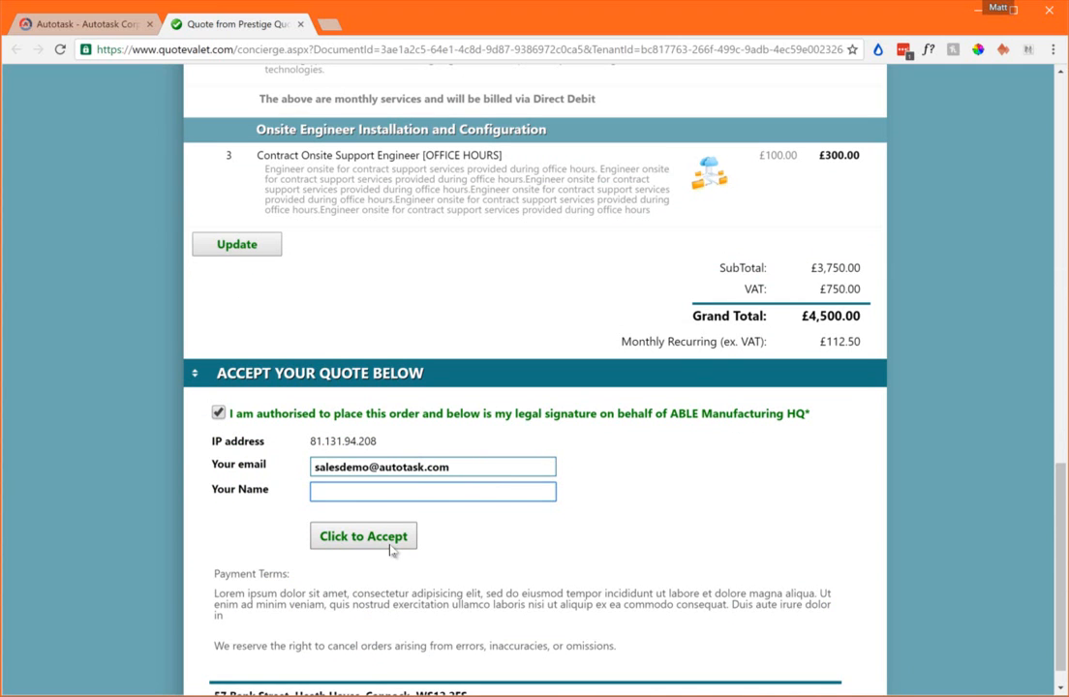
Switch to the QuoteWerks Dashboard and examine the customer activity of the expired ABLE Manufacturing HQ quote, including the first document view
left_click(977, 12)
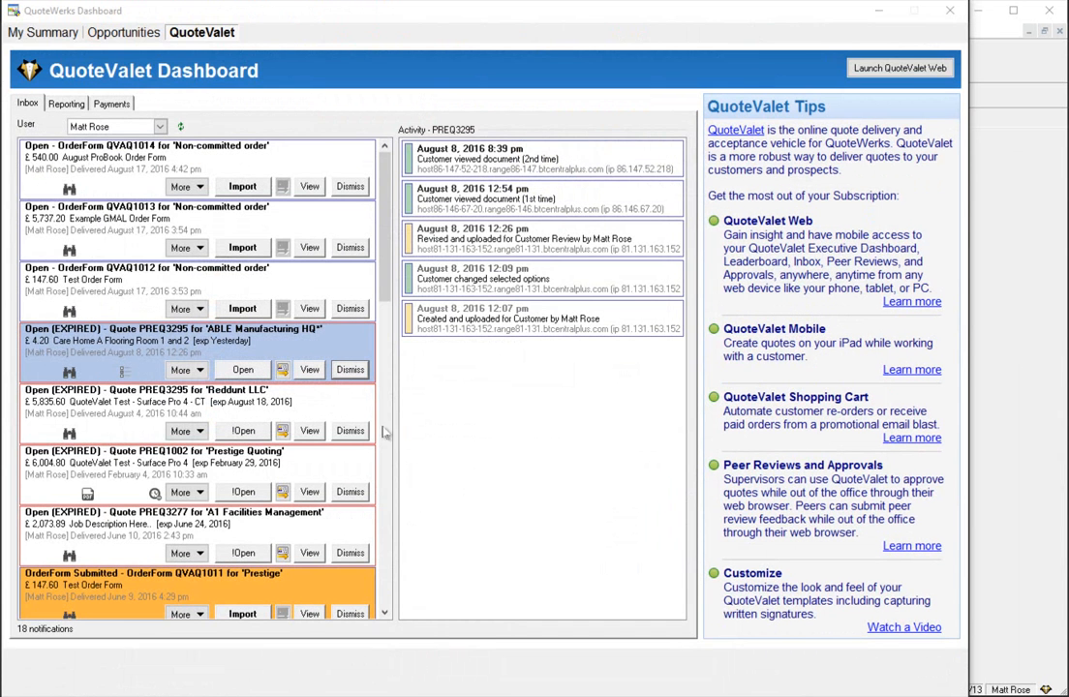
left_click(364, 368)
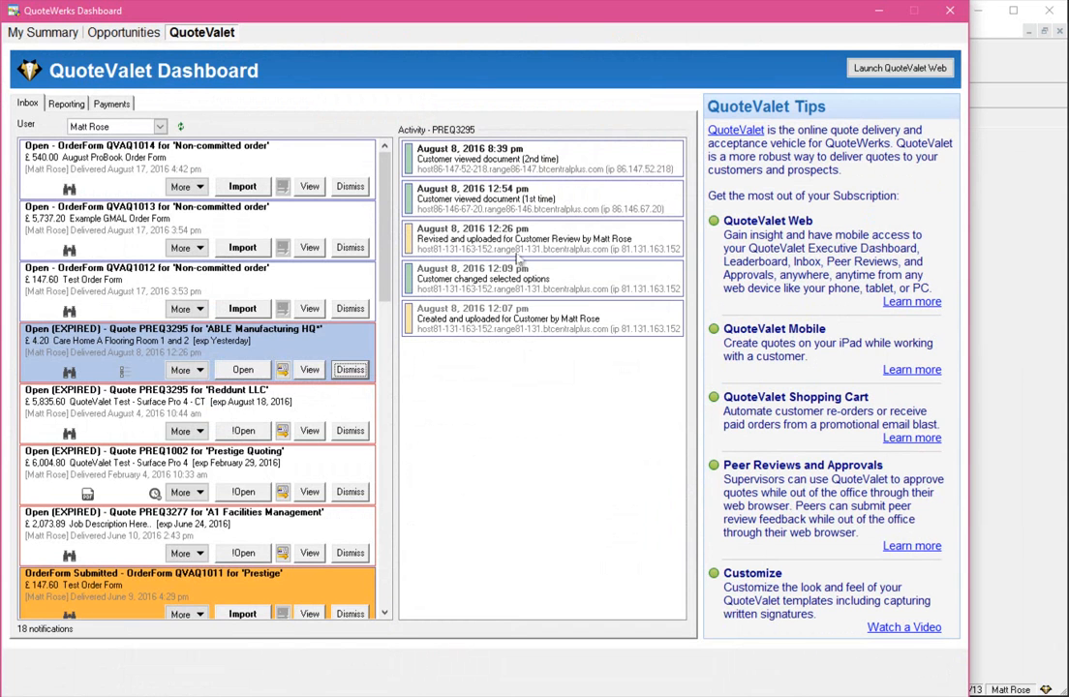
left_click(520, 201)
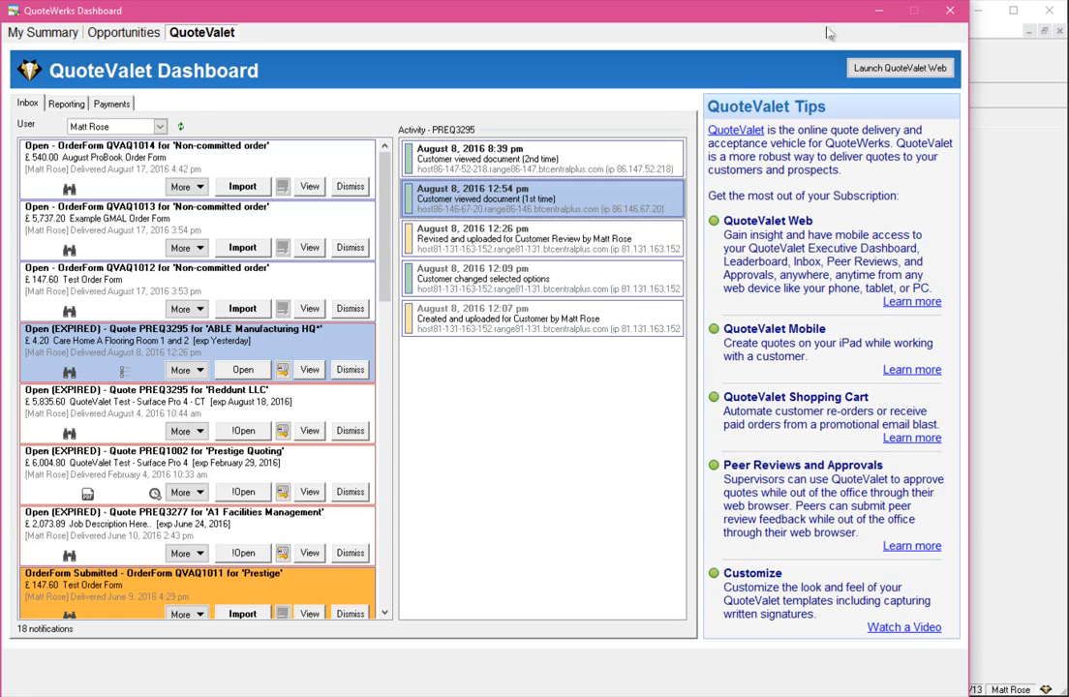
Close the QuoteWerks Dashboard and activate the "elitebook" search text in the Etilize product lookup
left_click(949, 14)
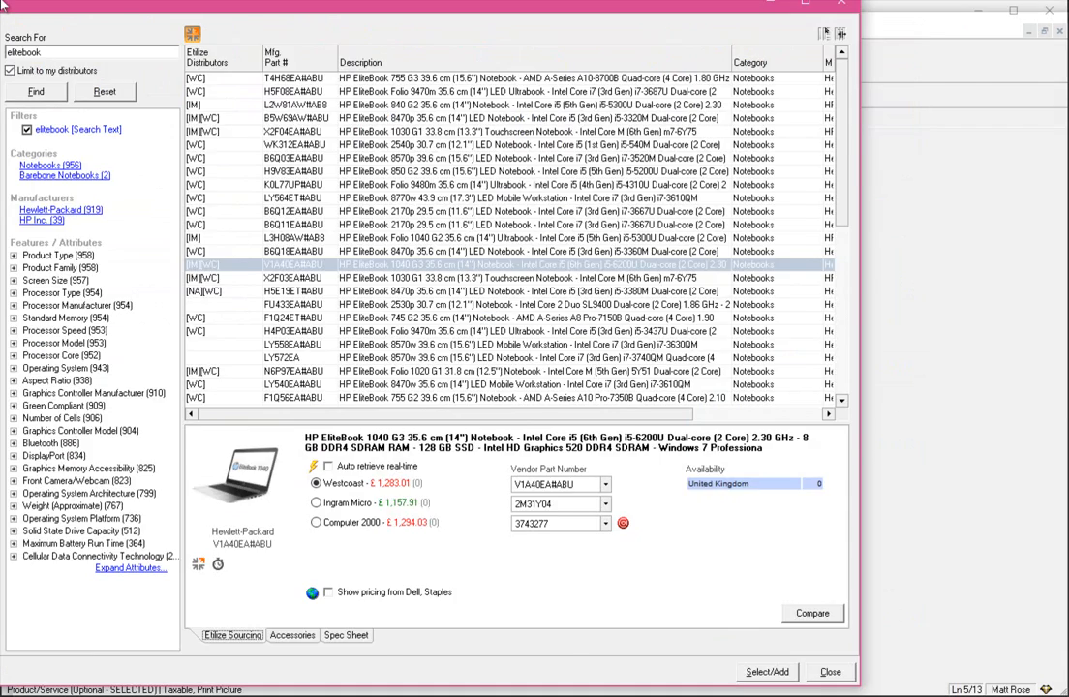
left_click_drag(2, 2, 0, 0)
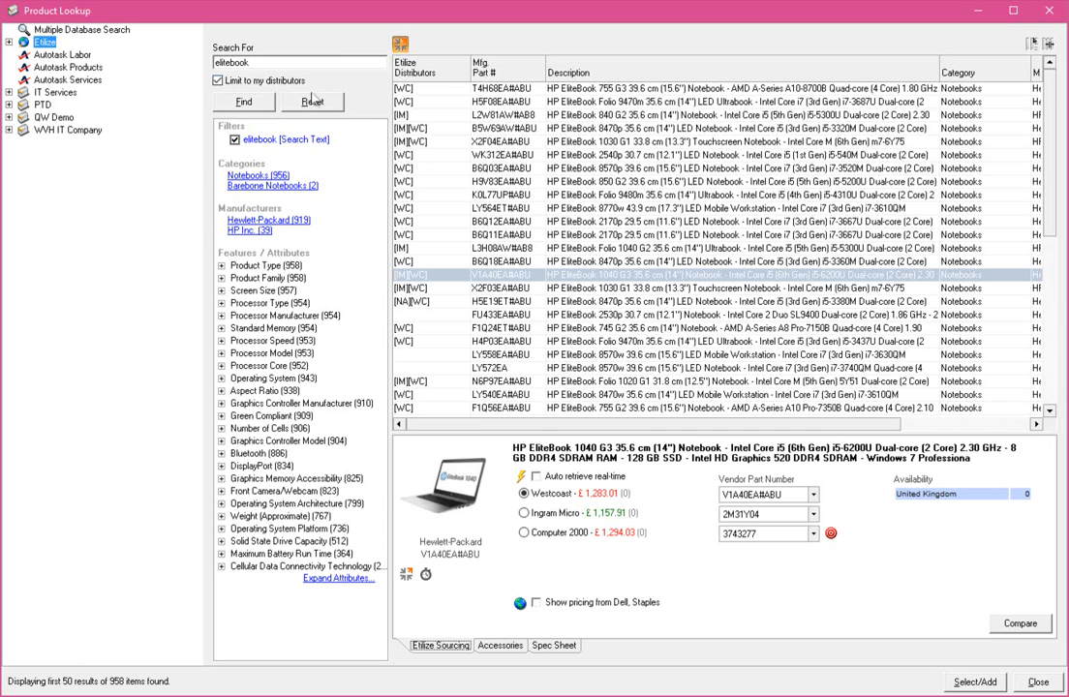
left_click(277, 55)
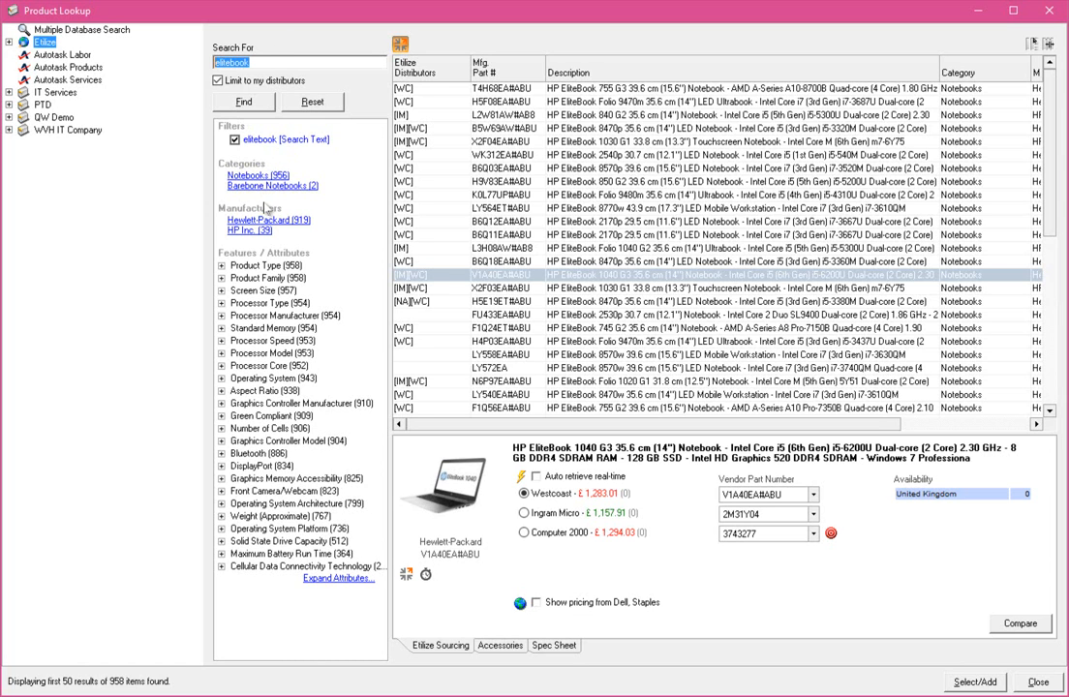
Expand the Product Type, Screen Size and Processor Type attribute filters for the elitebook results
left_click(221, 265)
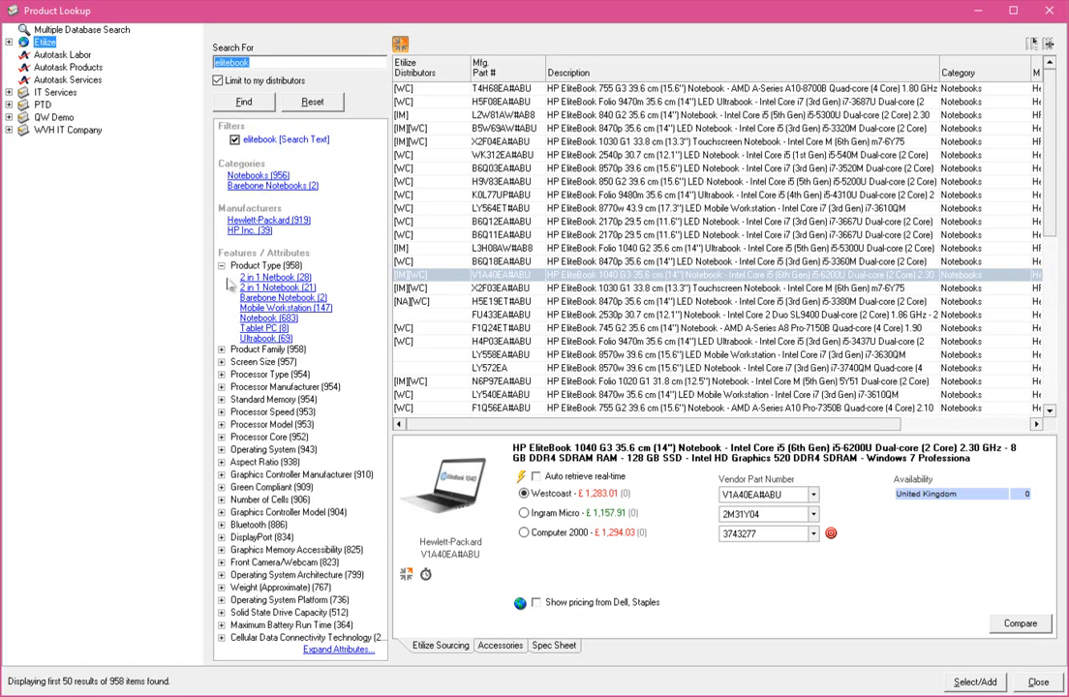
left_click(222, 349)
left_click(222, 349)
left_click(221, 375)
left_click(222, 362)
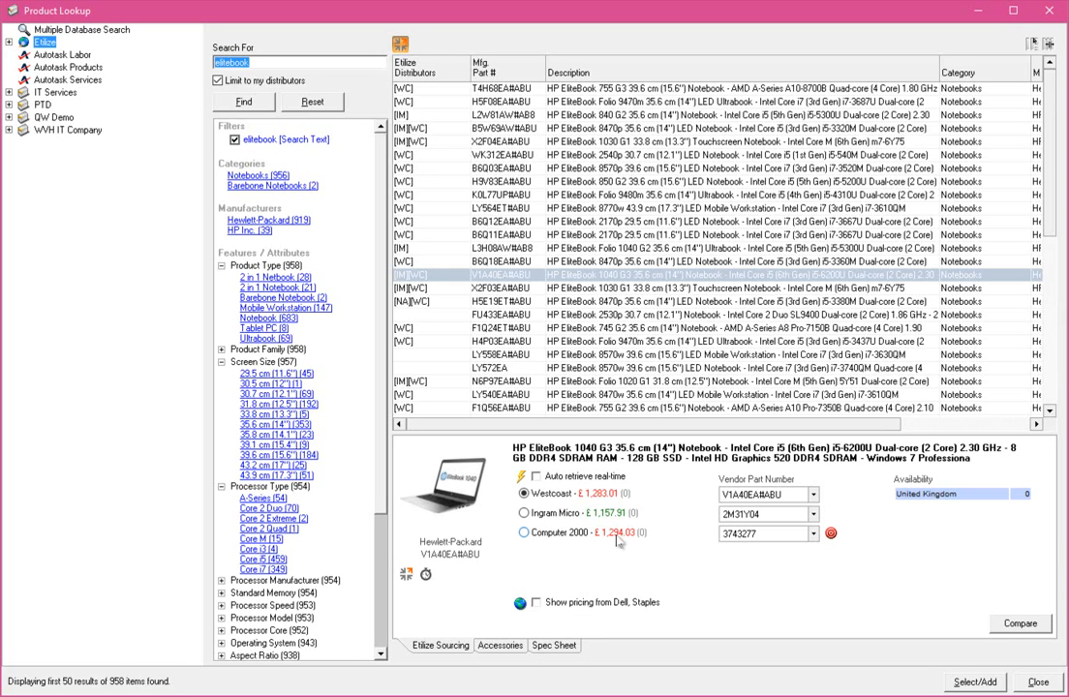
Examine the HP EliteBook 1040 G3's Westcoast sourcing and its HP UltraSlim Docking Station accessory, and close the product lookup
left_click(624, 493)
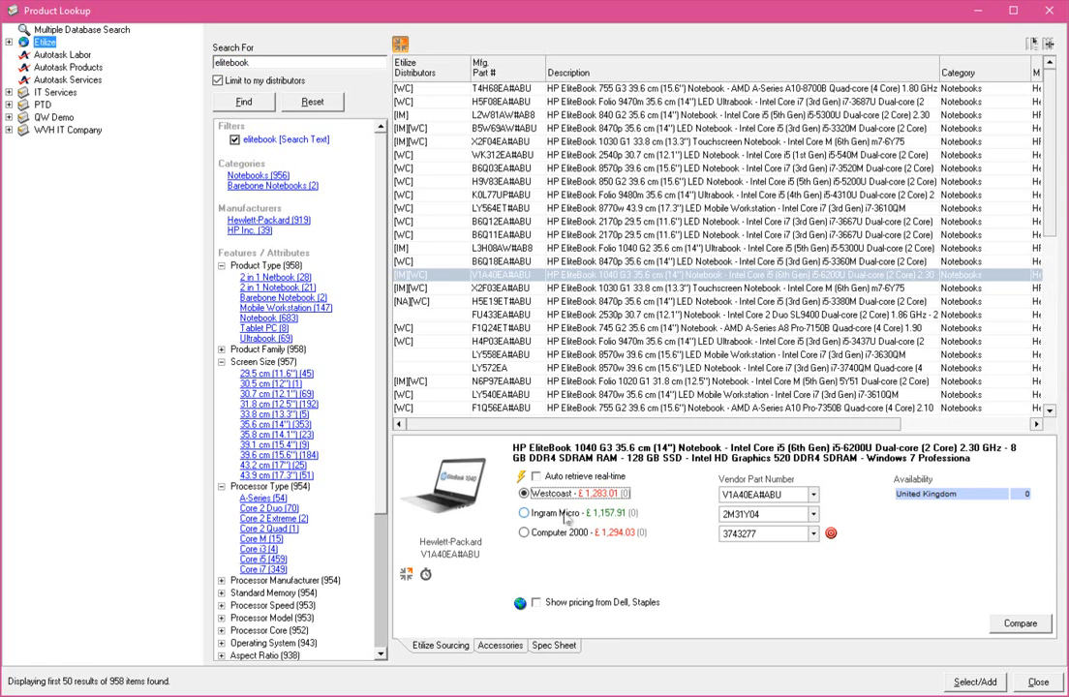
left_click(500, 645)
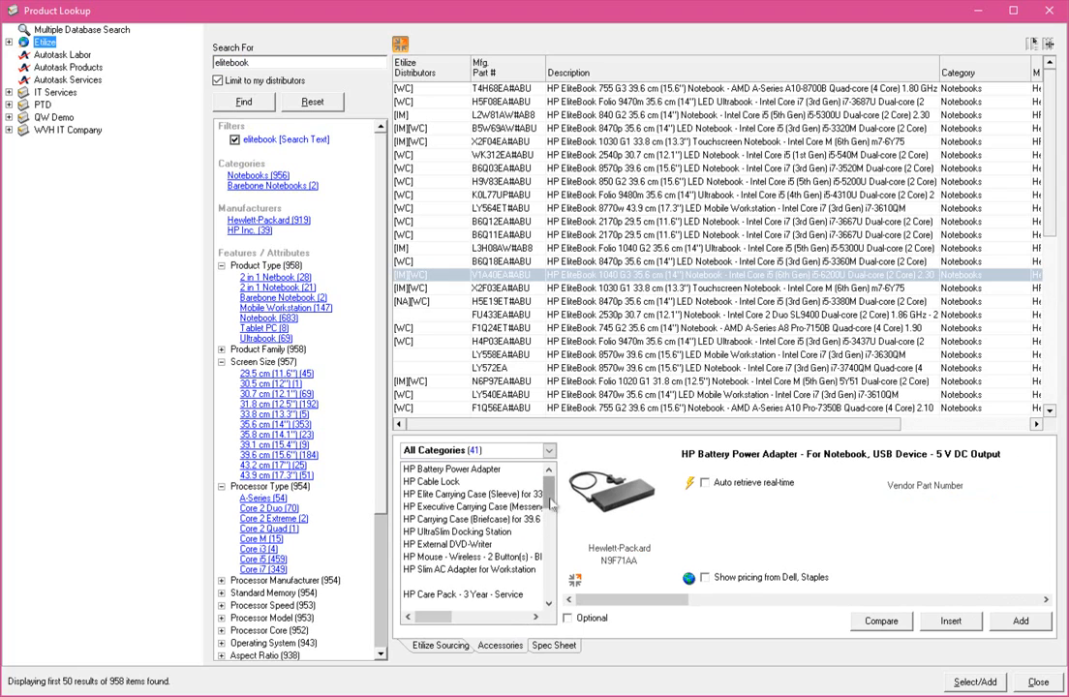
mouse_move(550, 496)
left_mouse_down()
mouse_move(551, 524)
mouse_move(551, 487)
left_mouse_up()
left_click(498, 532)
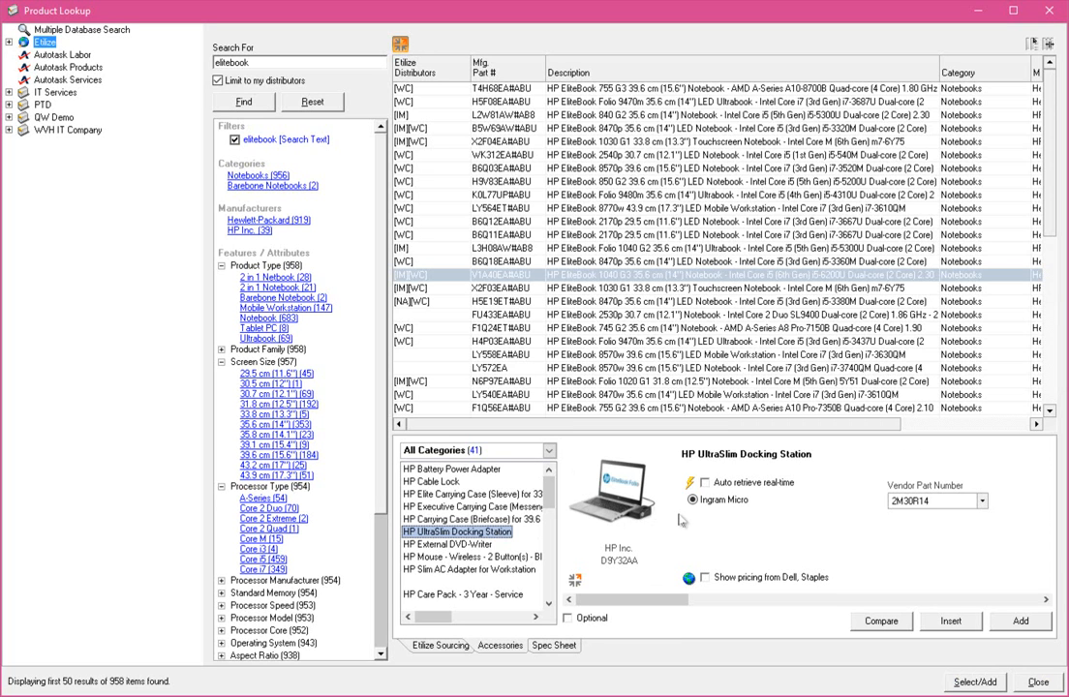
left_click(1037, 681)
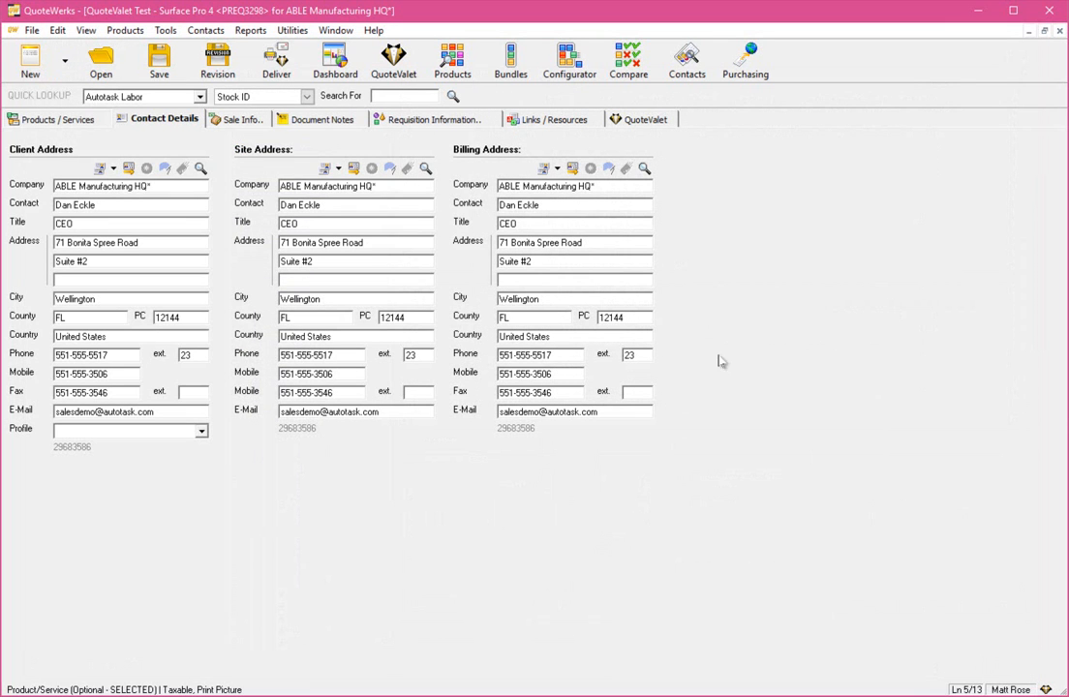
Open the Level1 approval settings profile for editing in User Maintenance
left_click(292, 31)
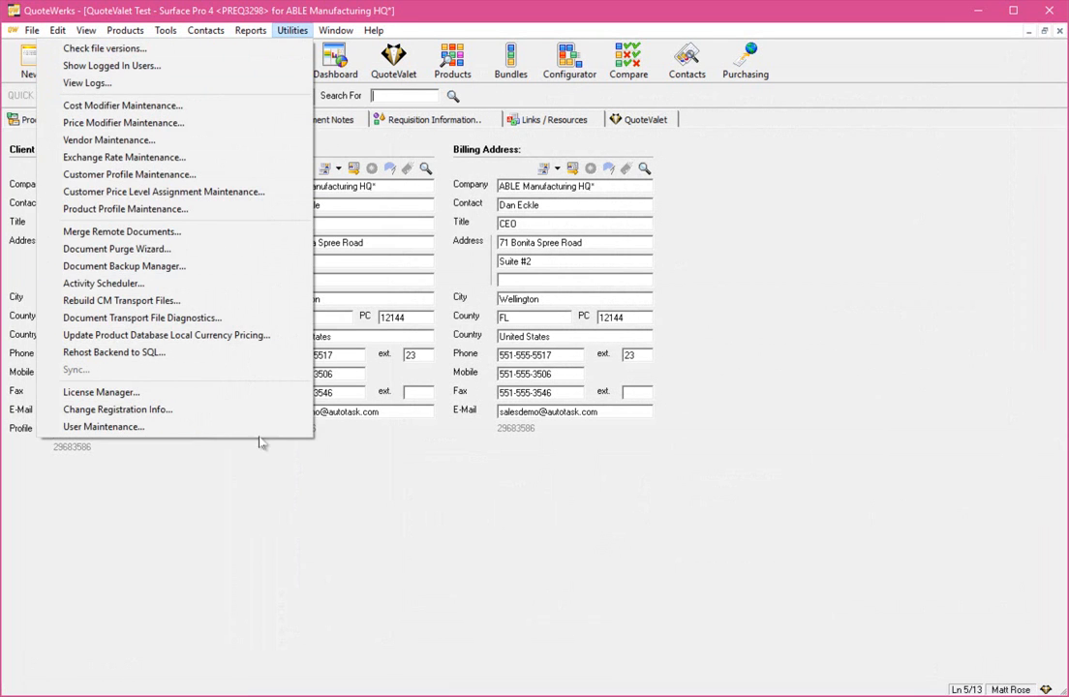
left_click(222, 426)
left_click(564, 243)
left_click(581, 302)
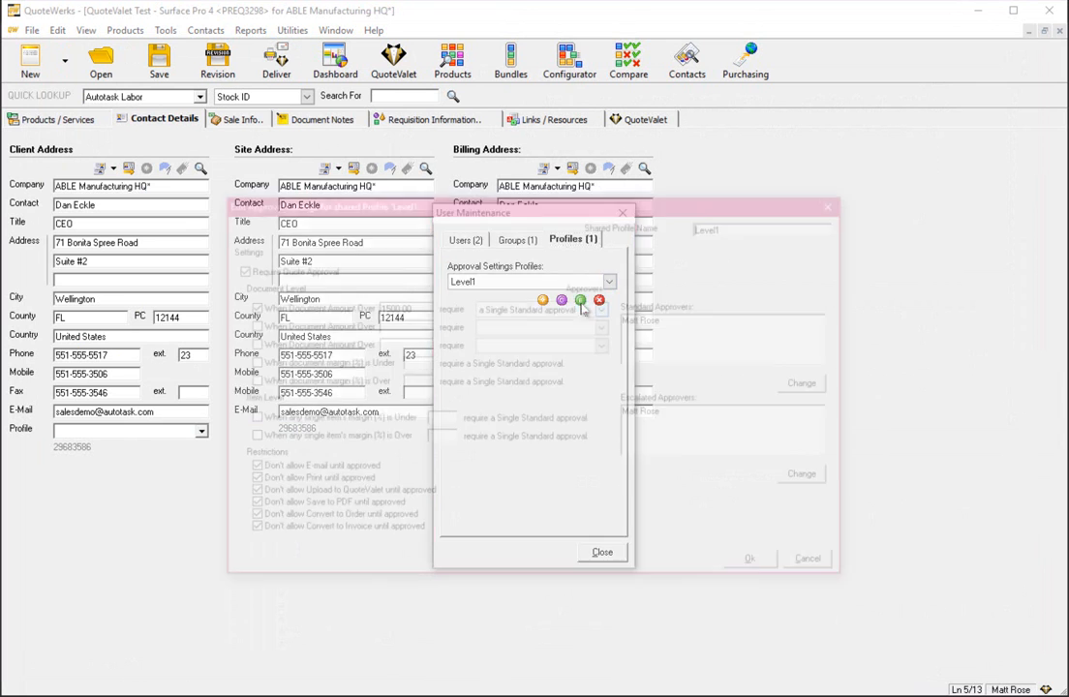